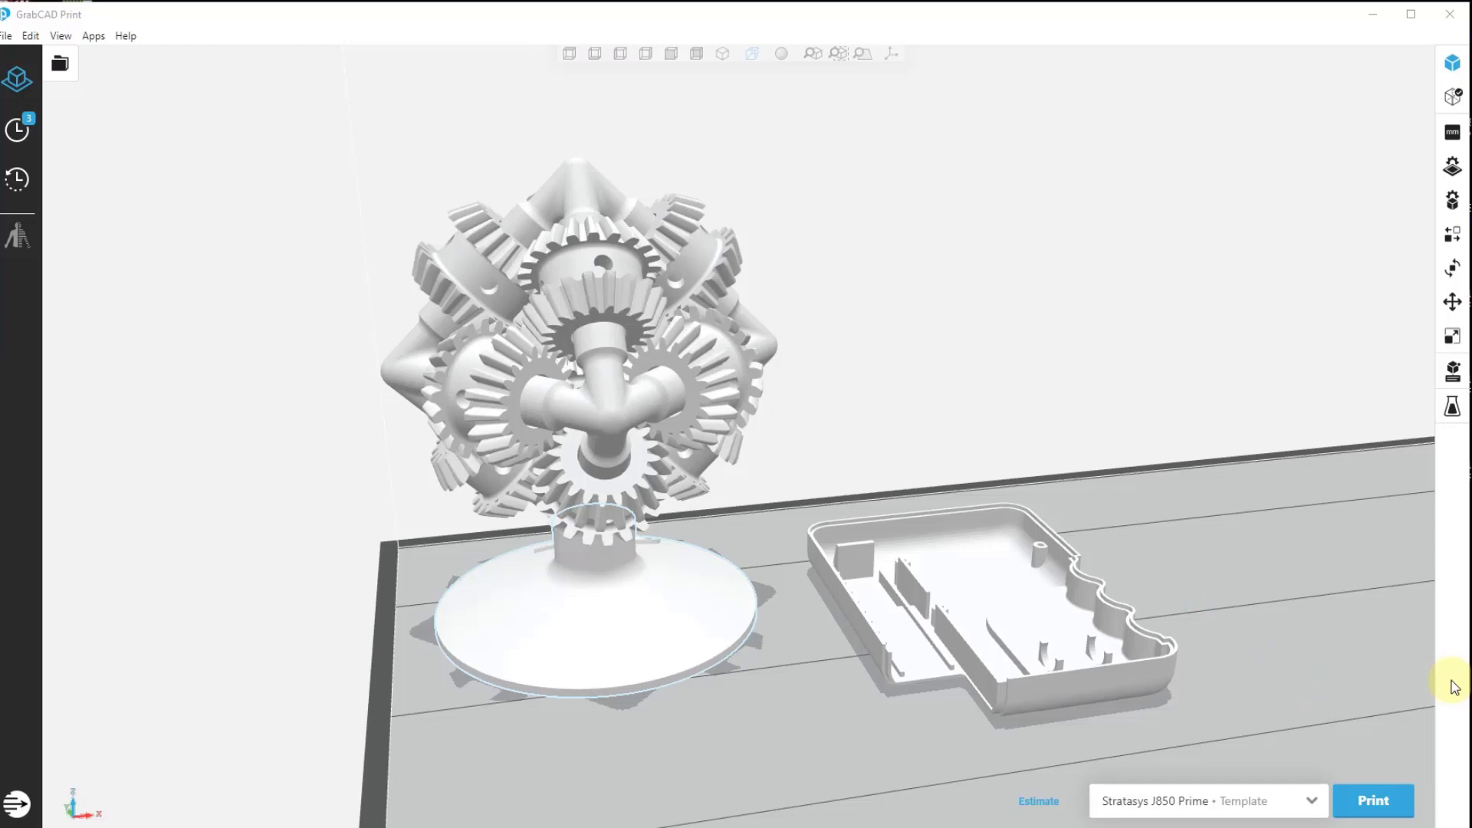
Step: Select the enclosure model and apply the VeroCyan tray material to it in Model Settings
click(967, 584)
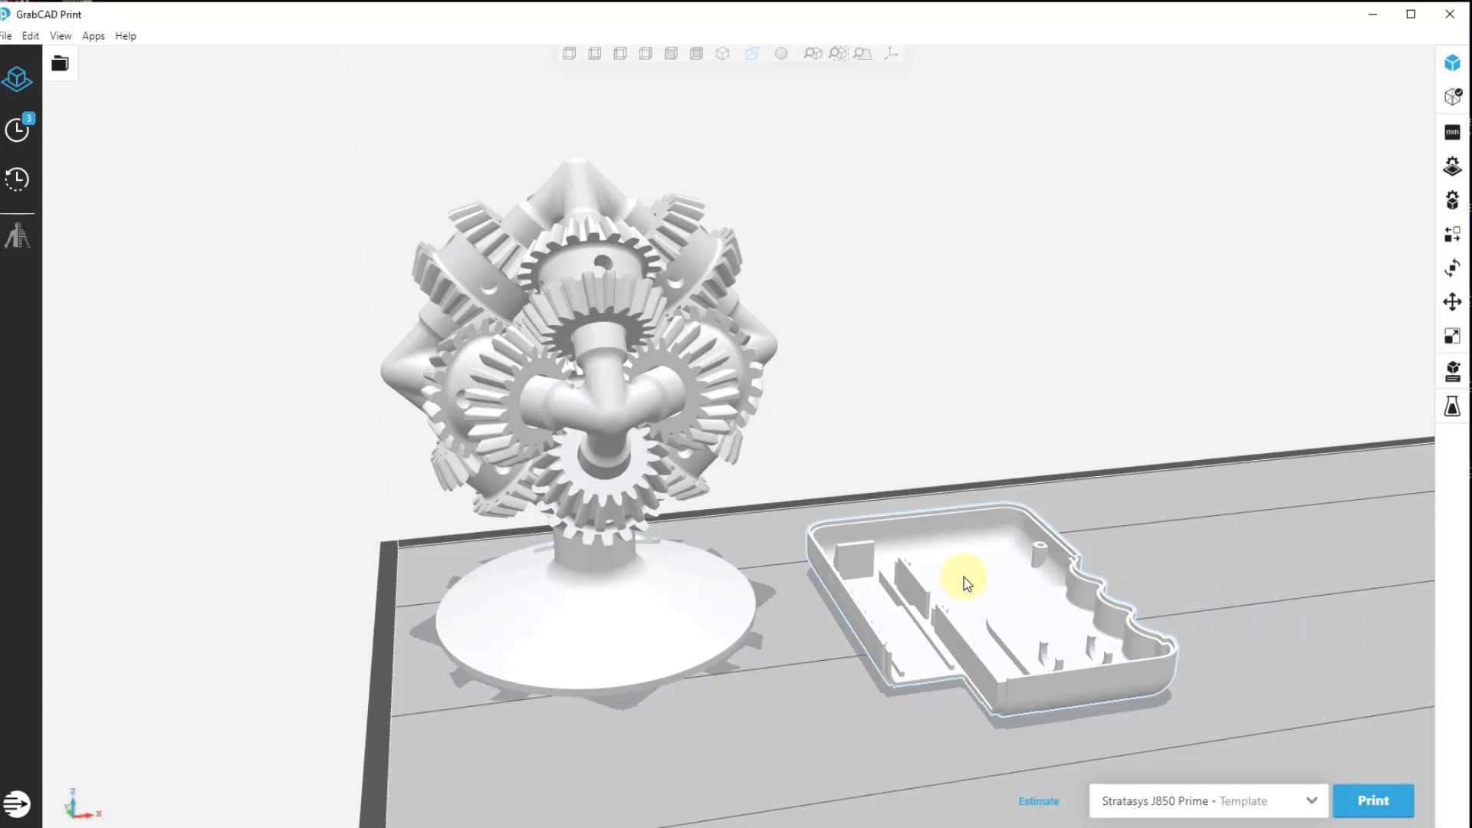
click(968, 585)
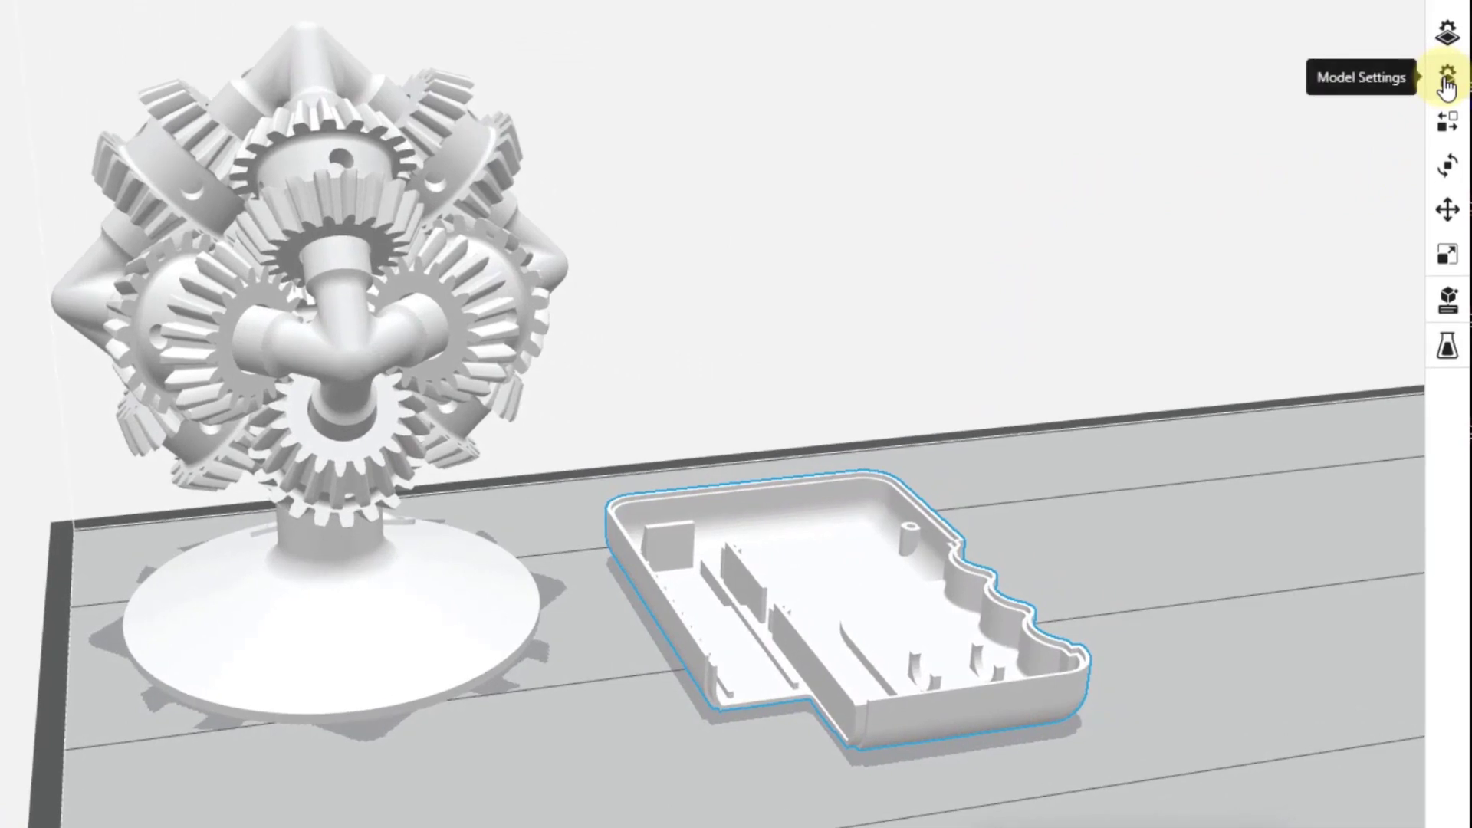
click(1447, 80)
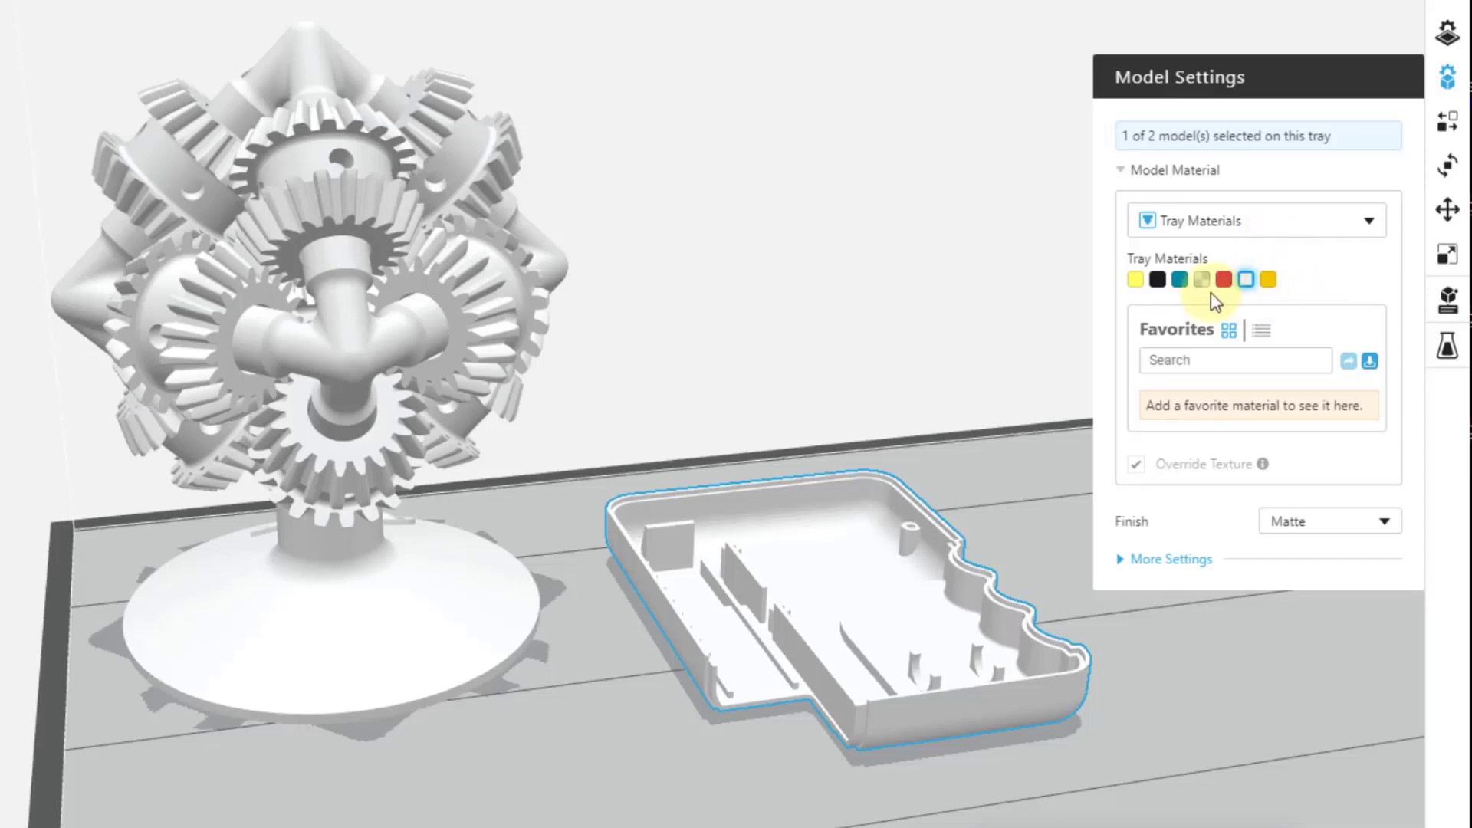
click(1180, 279)
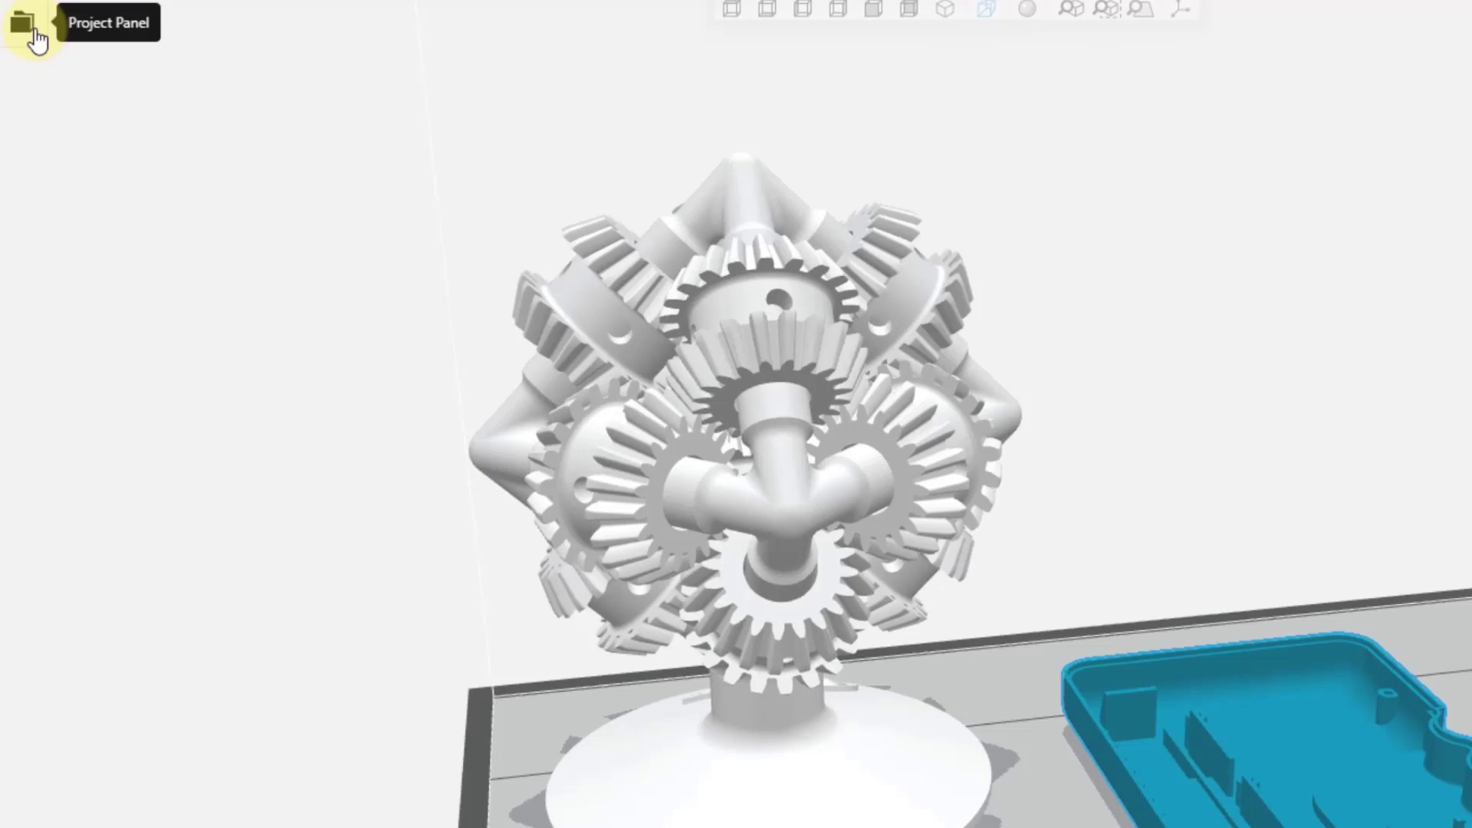
Step: Expand the Assembly node in the project panel, then select Brain Gear_Shell08.stl and the whole gear assembly
click(35, 35)
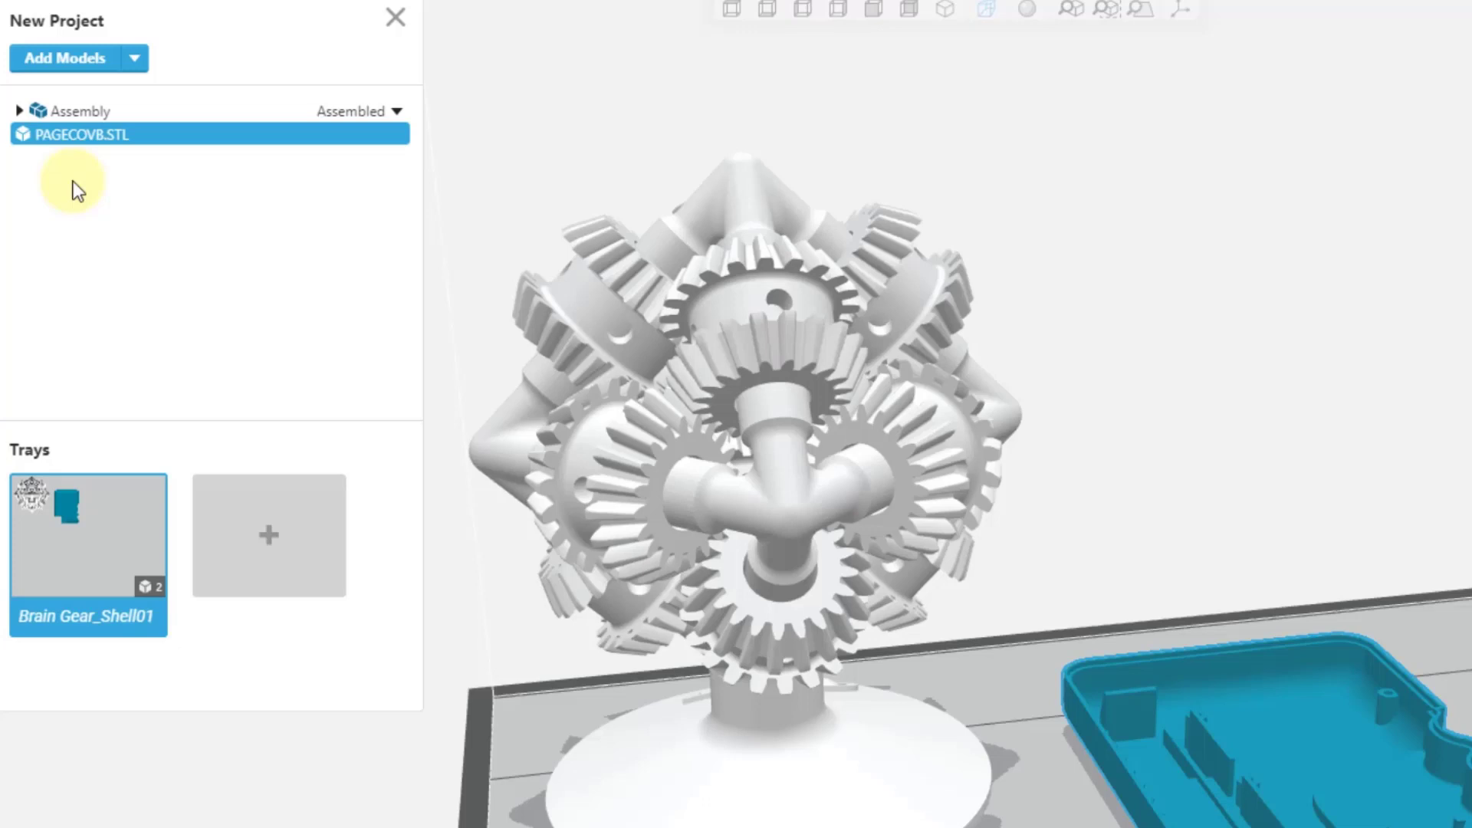
click(23, 115)
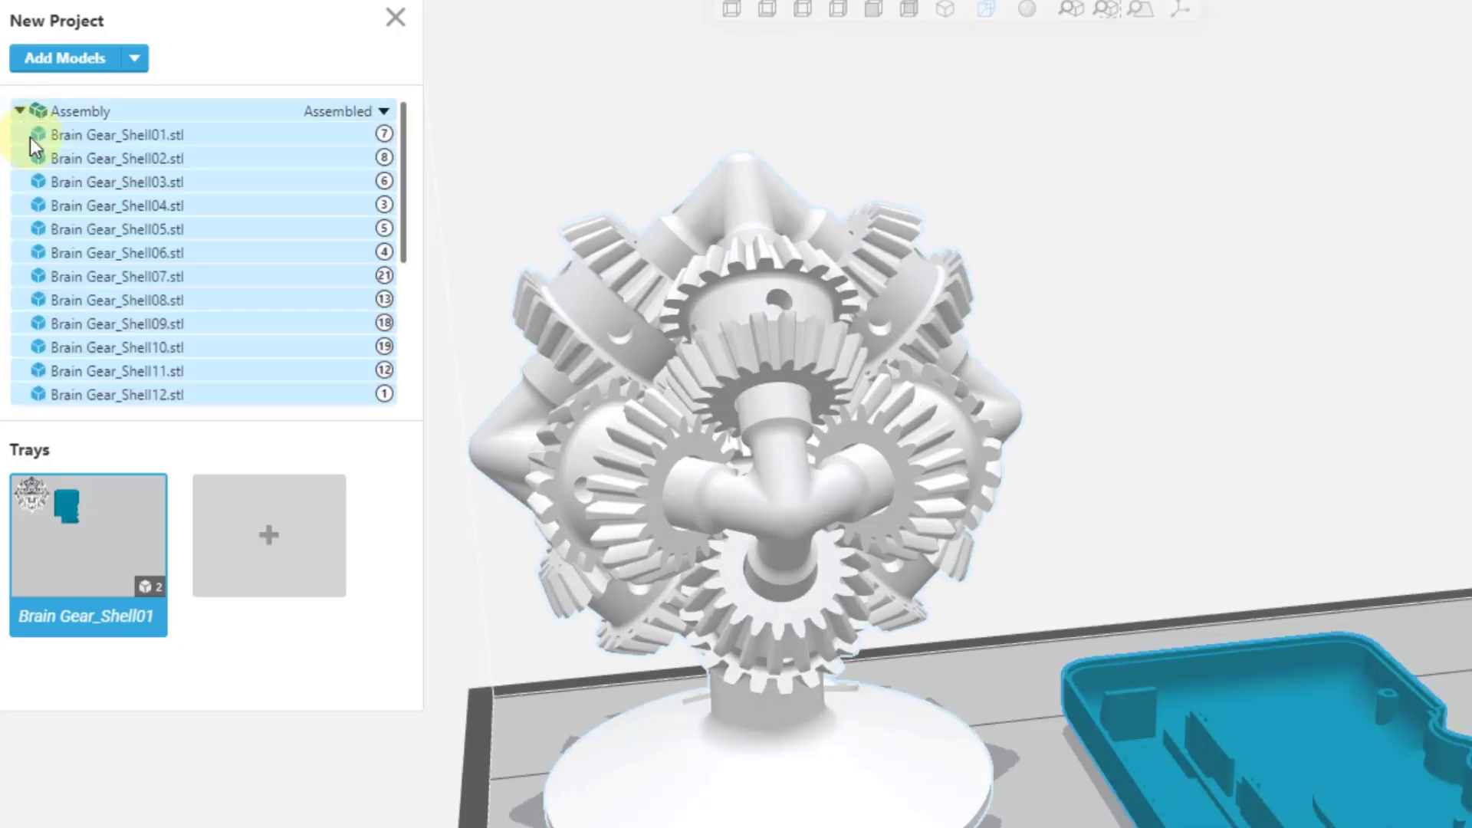
click(226, 452)
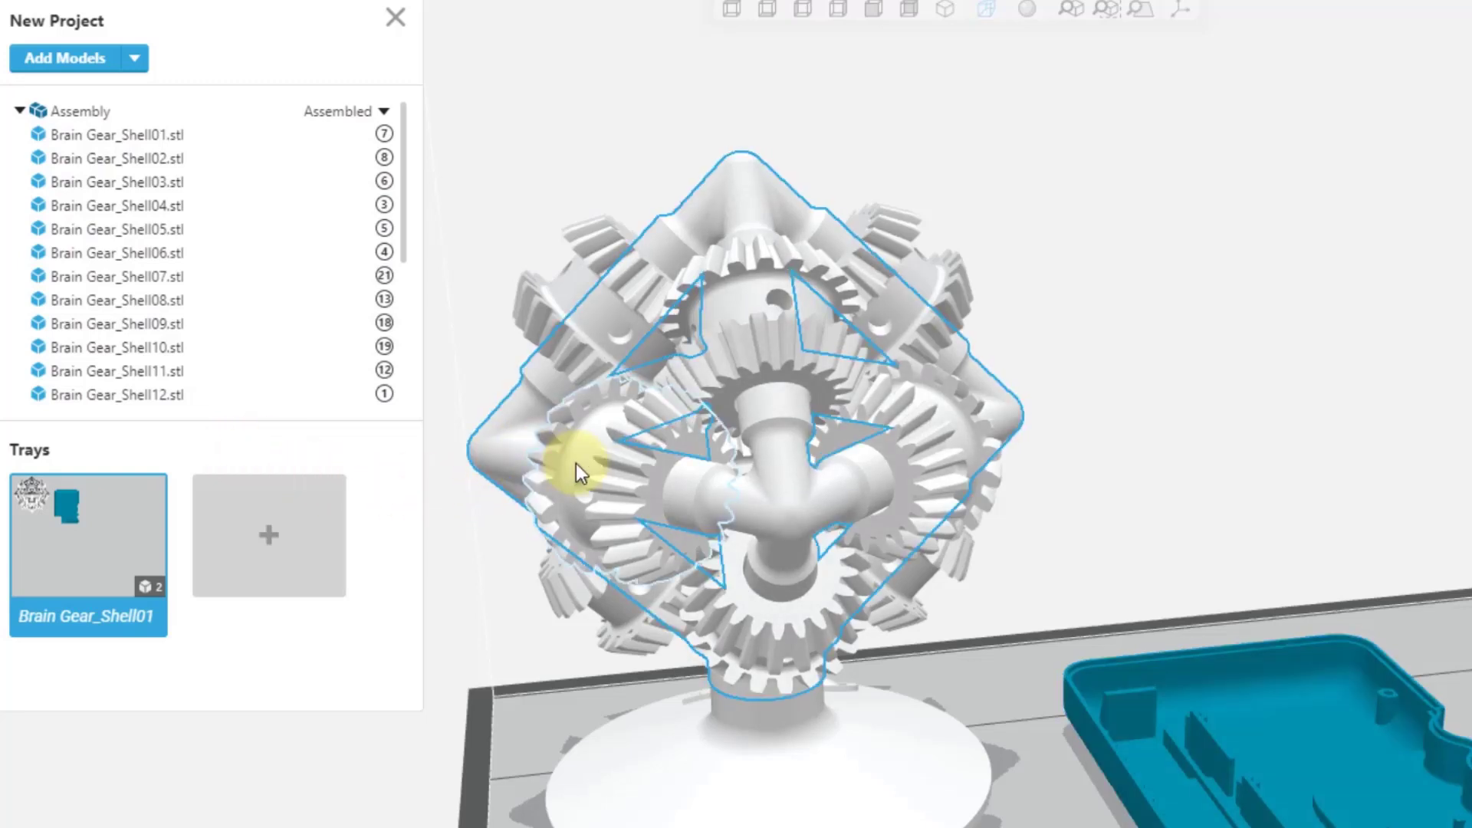
click(760, 348)
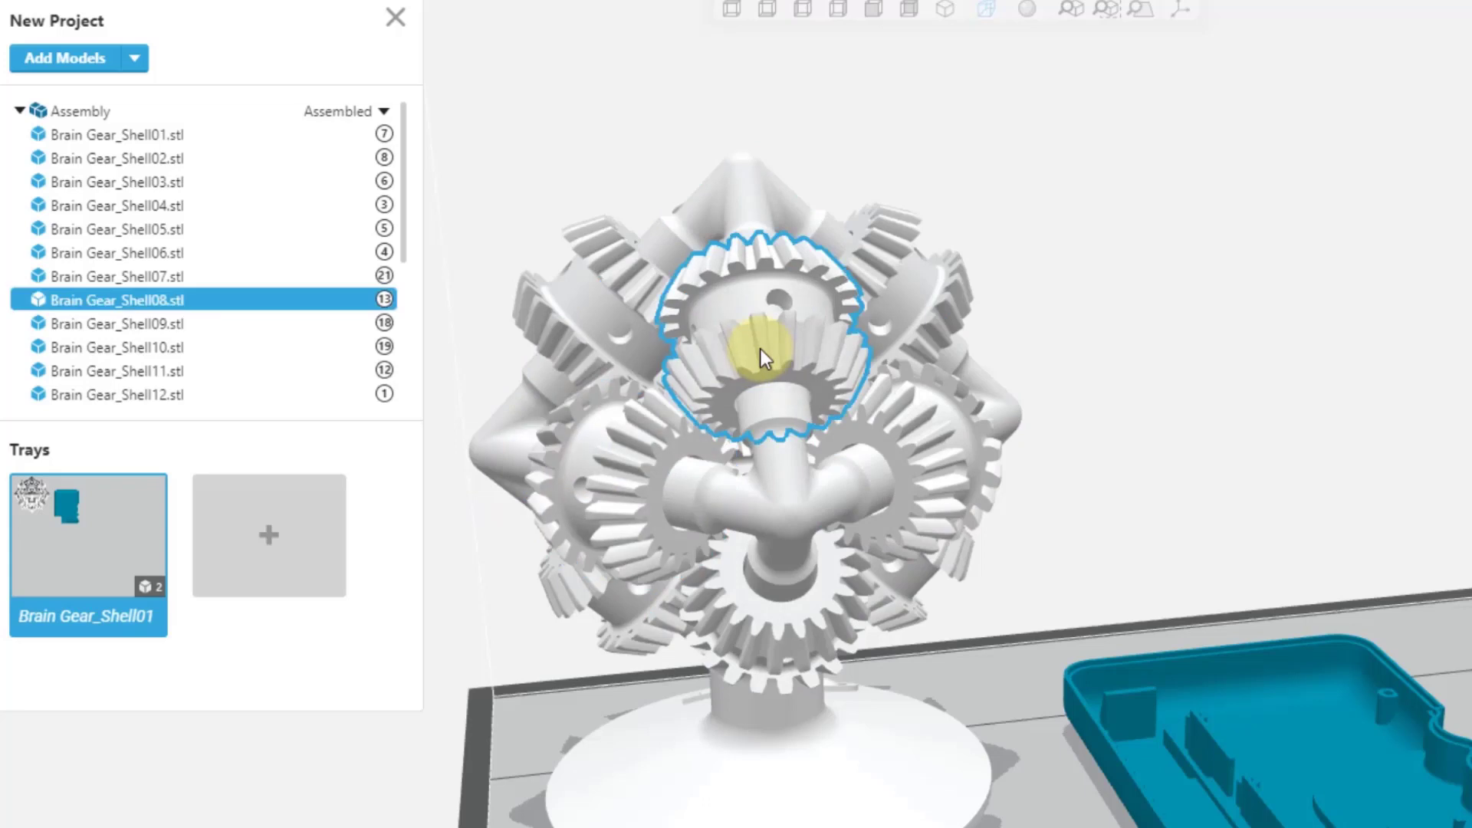
click(747, 455)
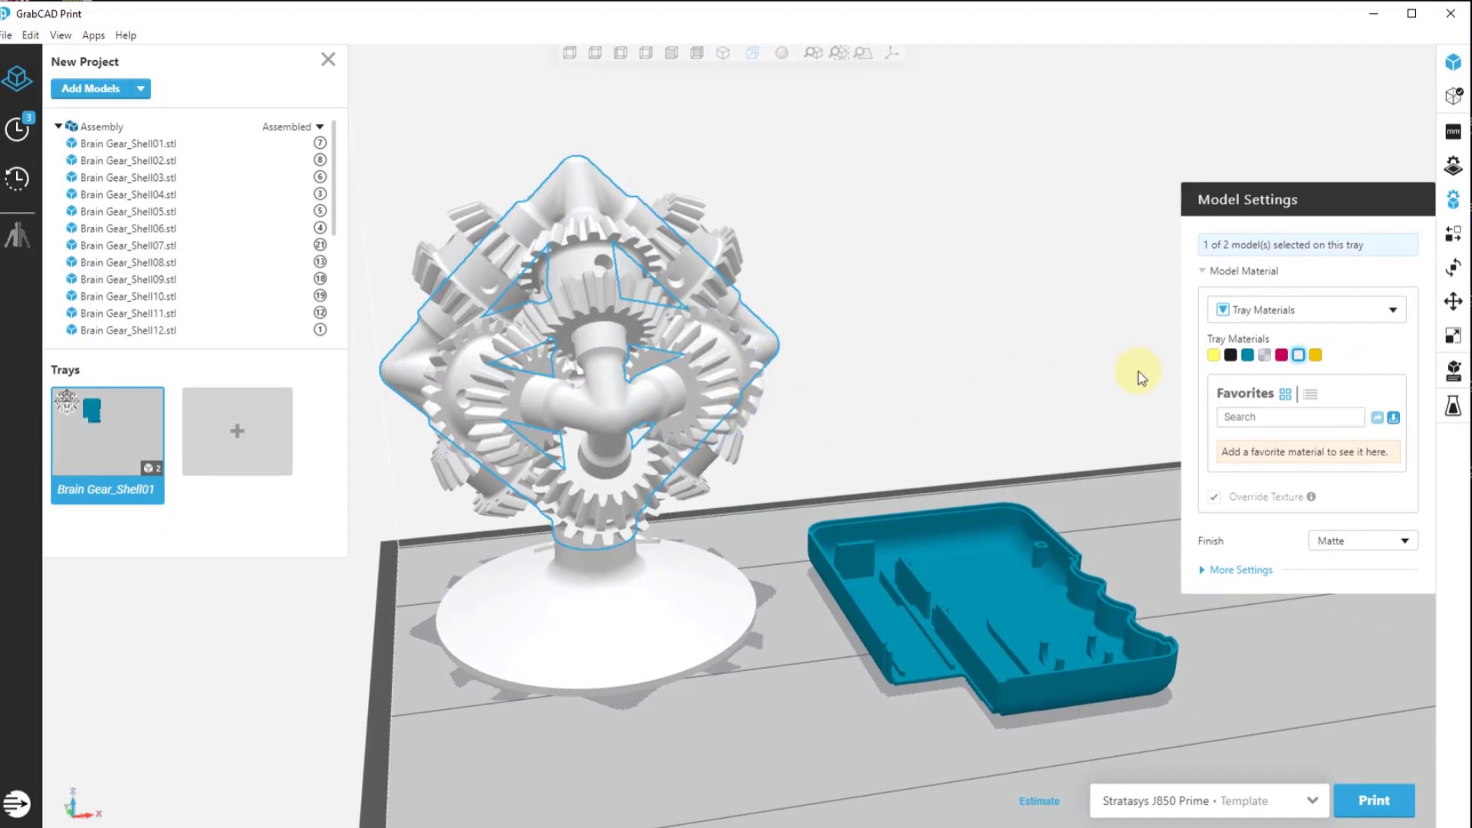
Step: Apply the VeroBlackPlus black tray swatch to the gear frame
click(1230, 355)
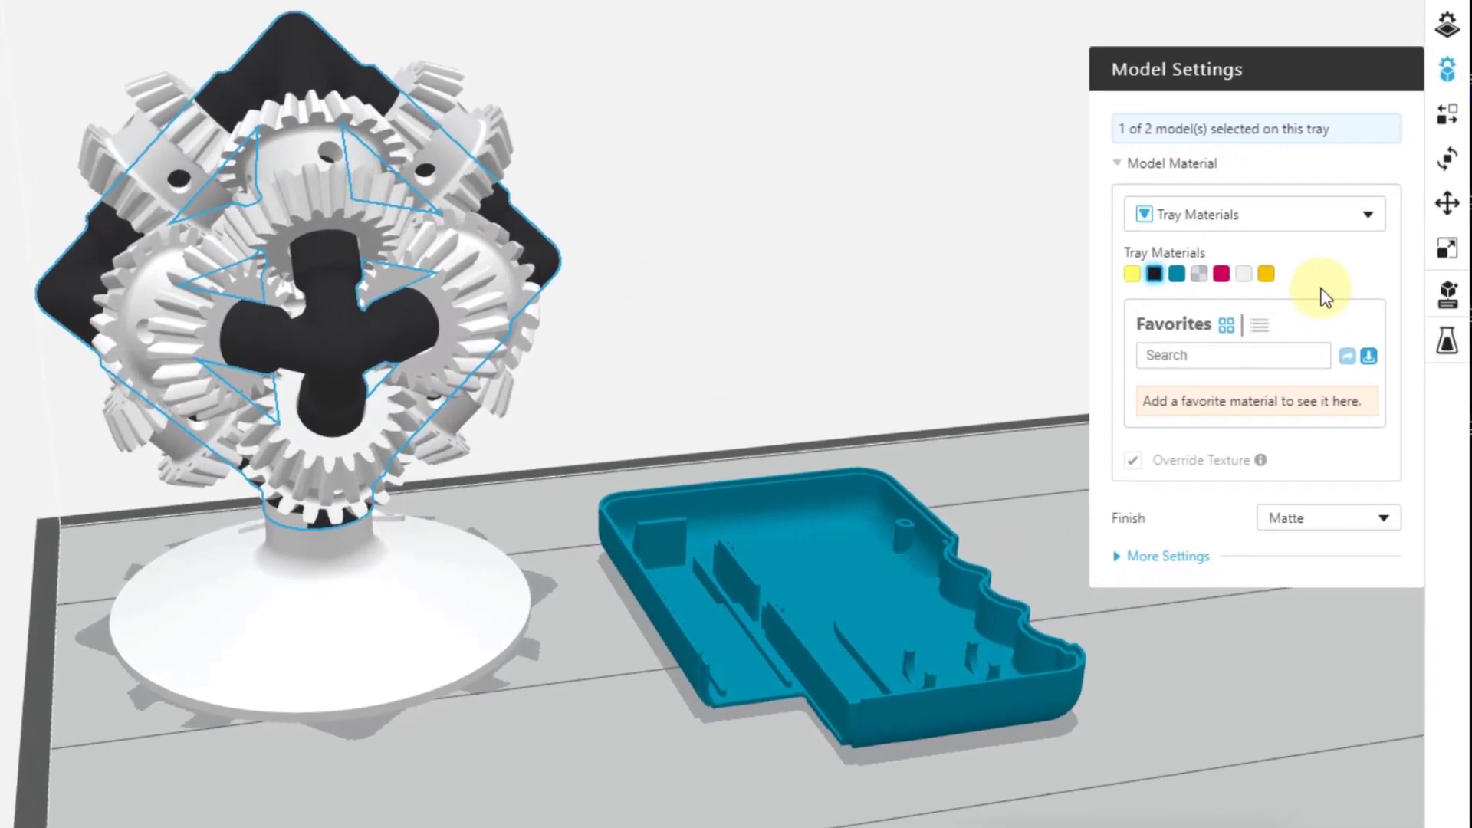
Step: Switch the material source to Color Picker, pick red for the frame, and show RGBA values
click(1368, 221)
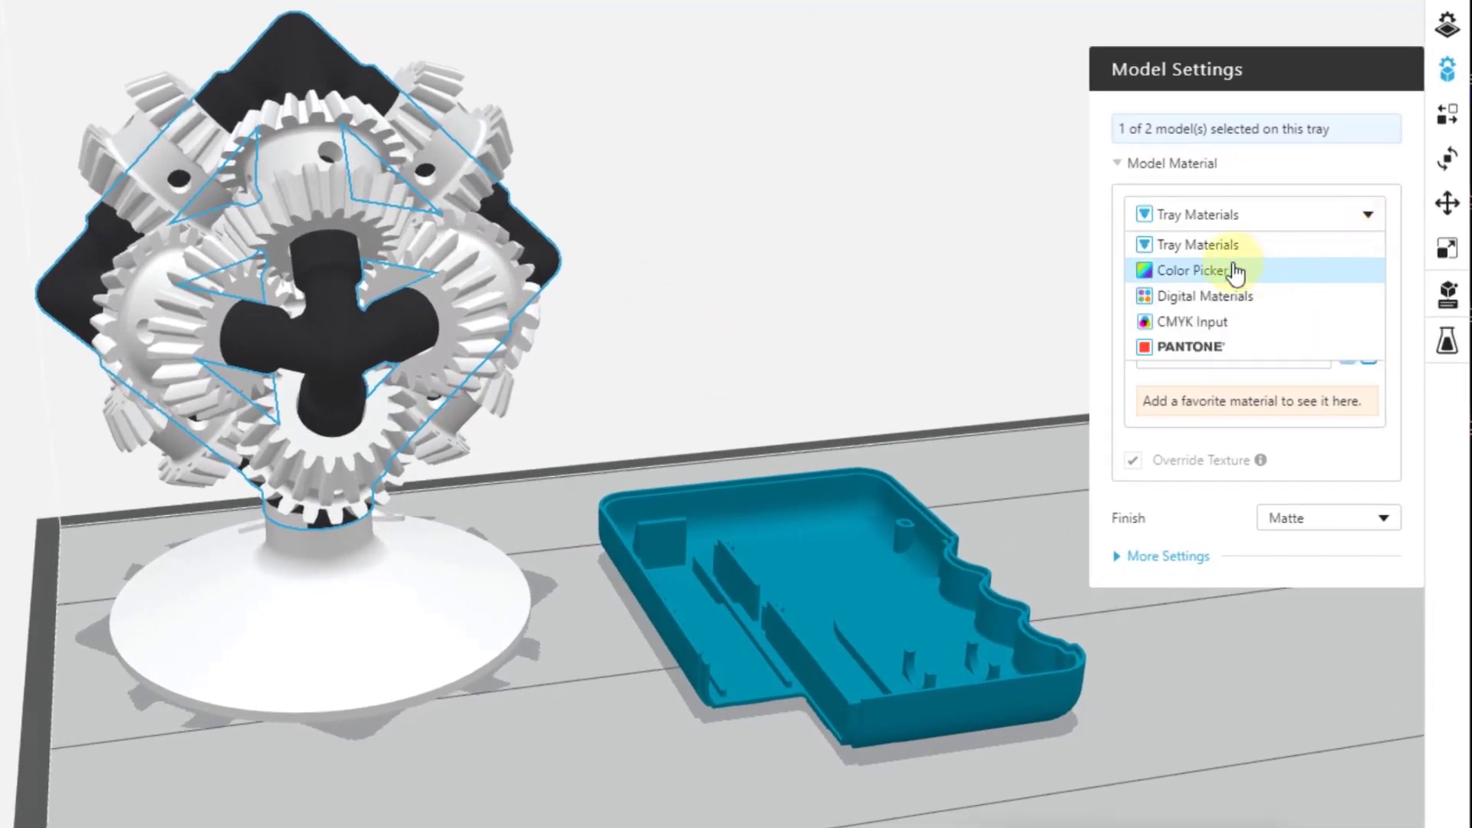
click(1204, 278)
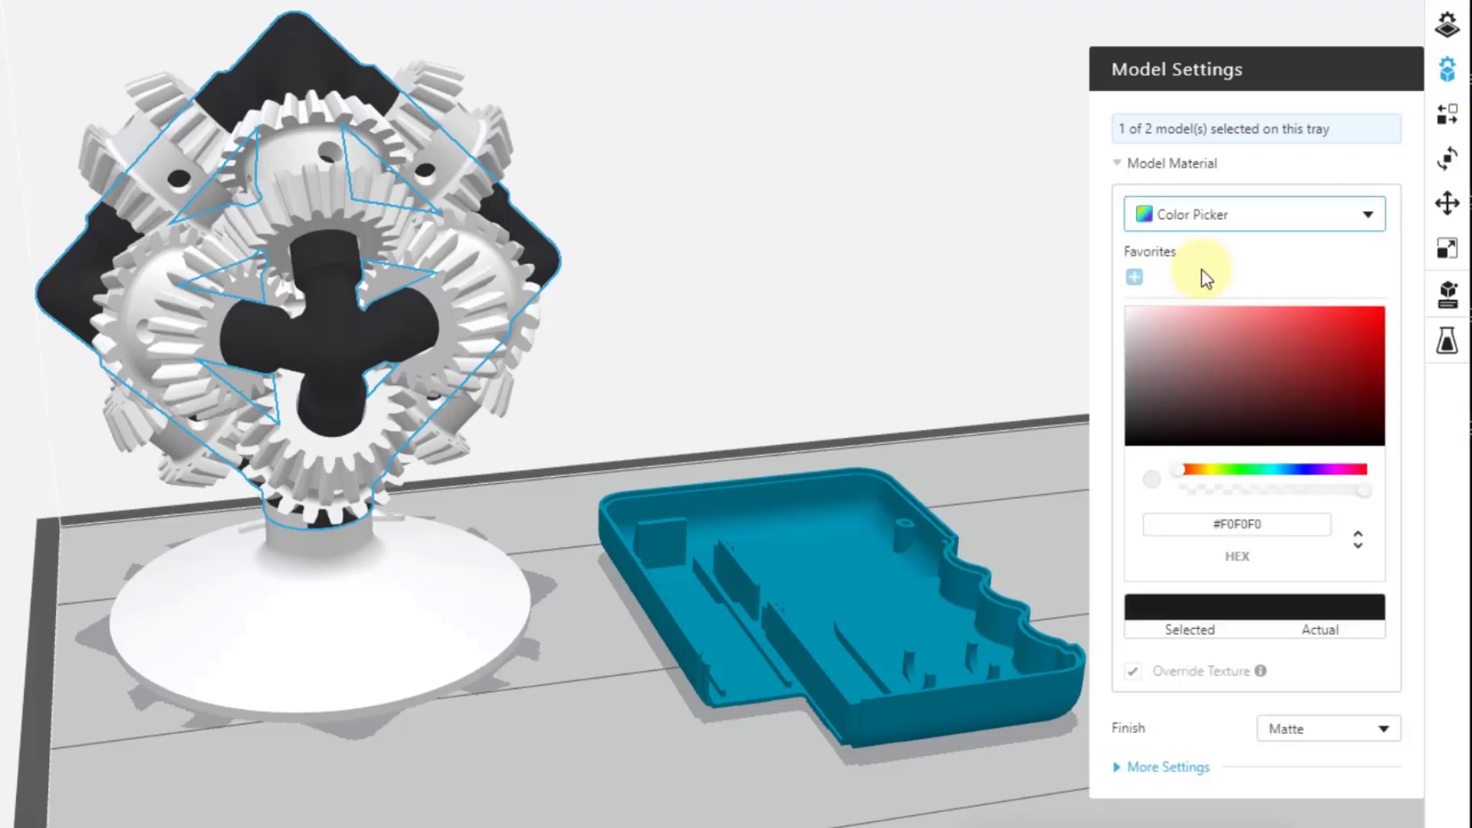
click(1350, 335)
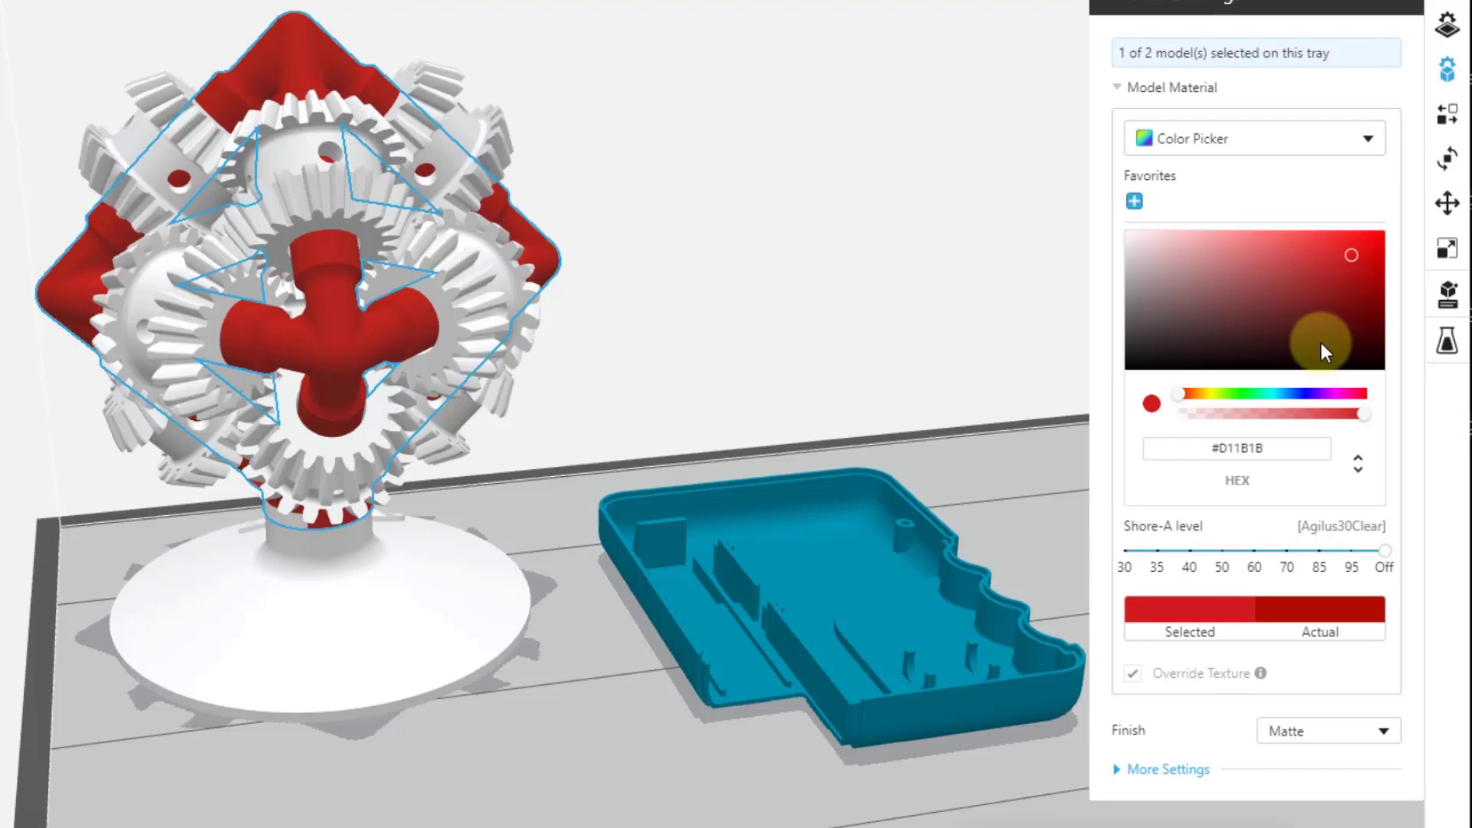
click(1358, 471)
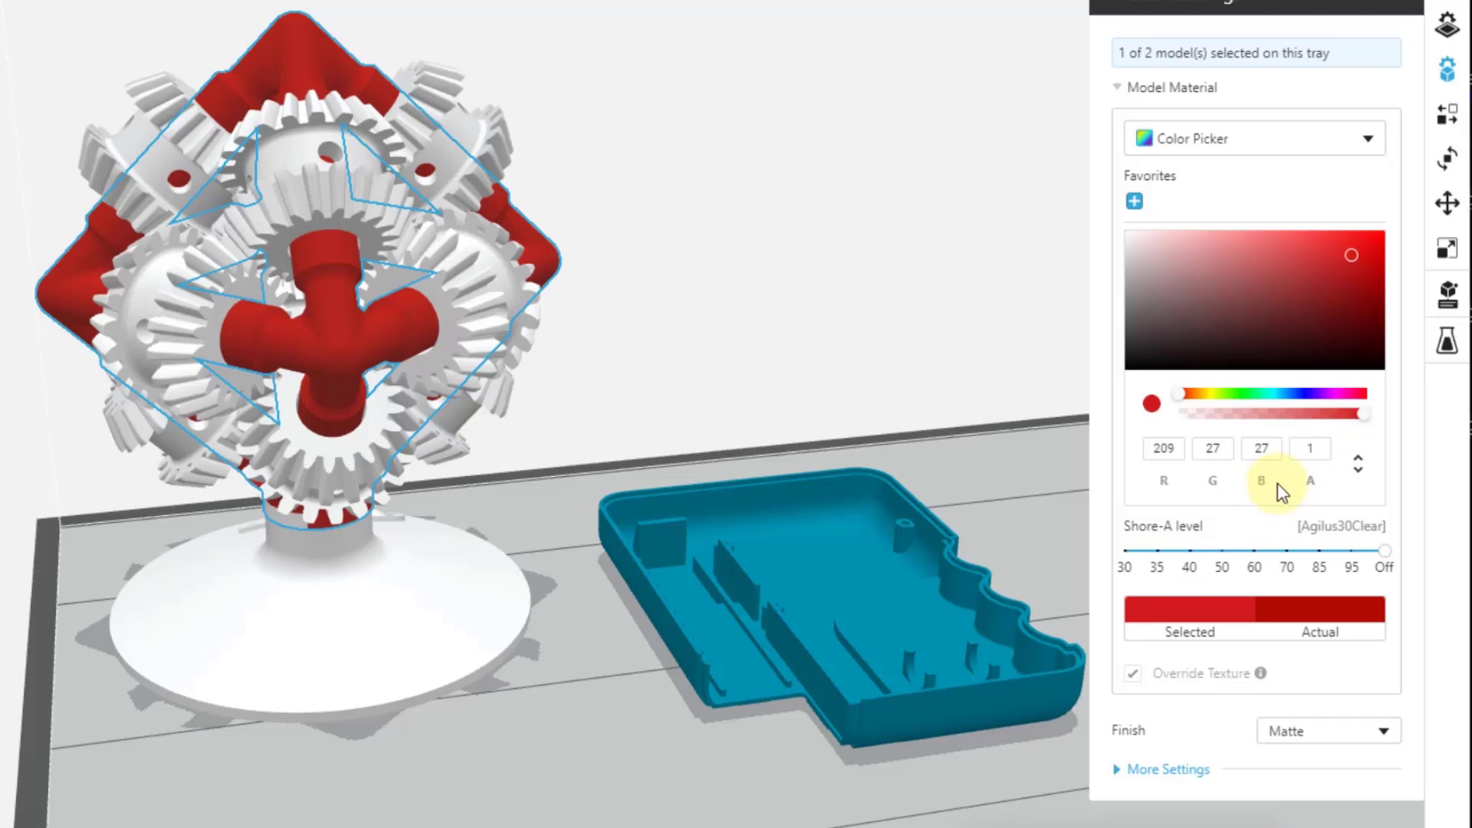
Step: Save red and blue as favourite colours, shifting the frame's hue to blue
click(1134, 204)
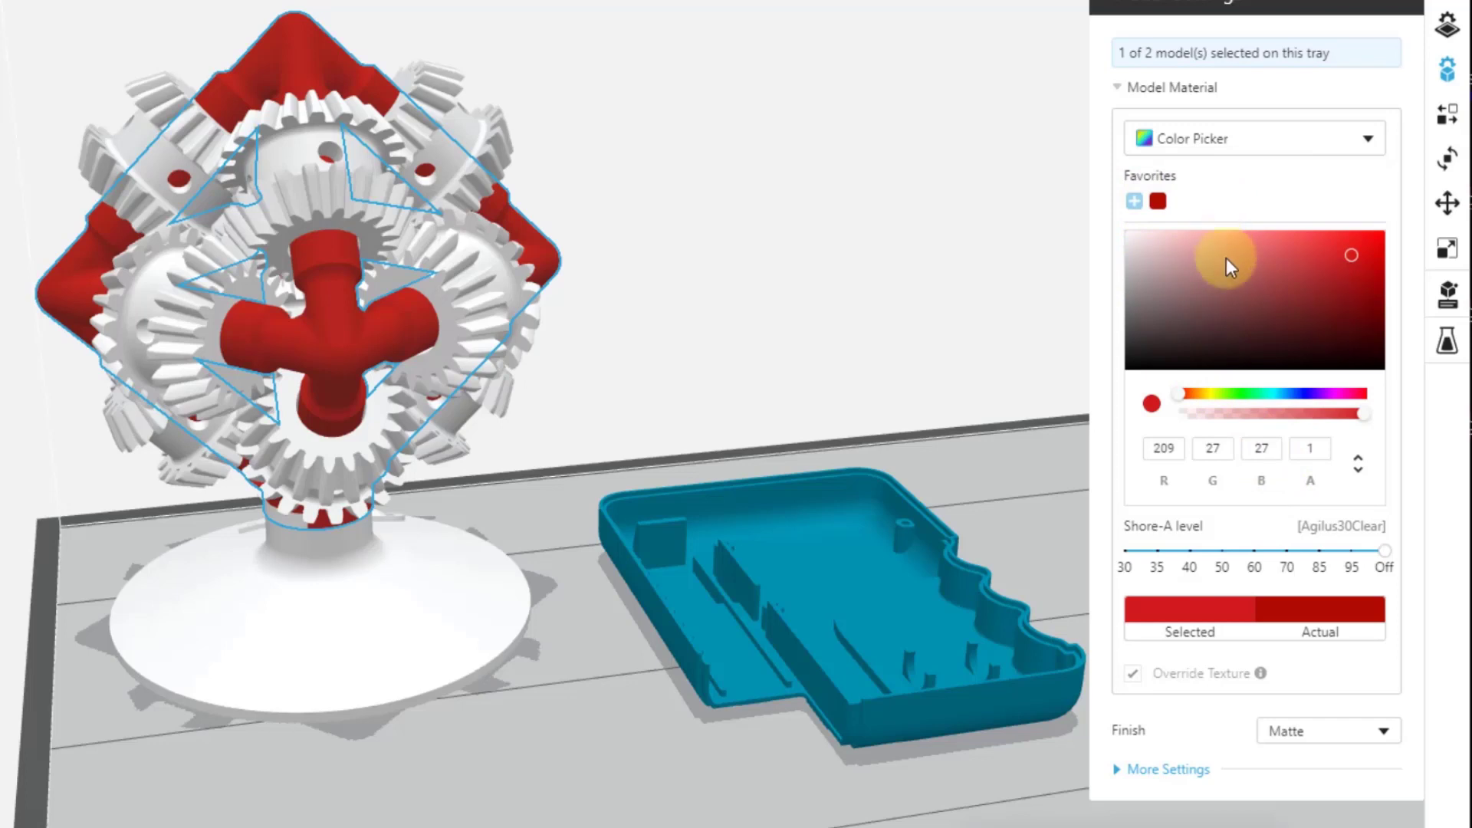
click(1302, 394)
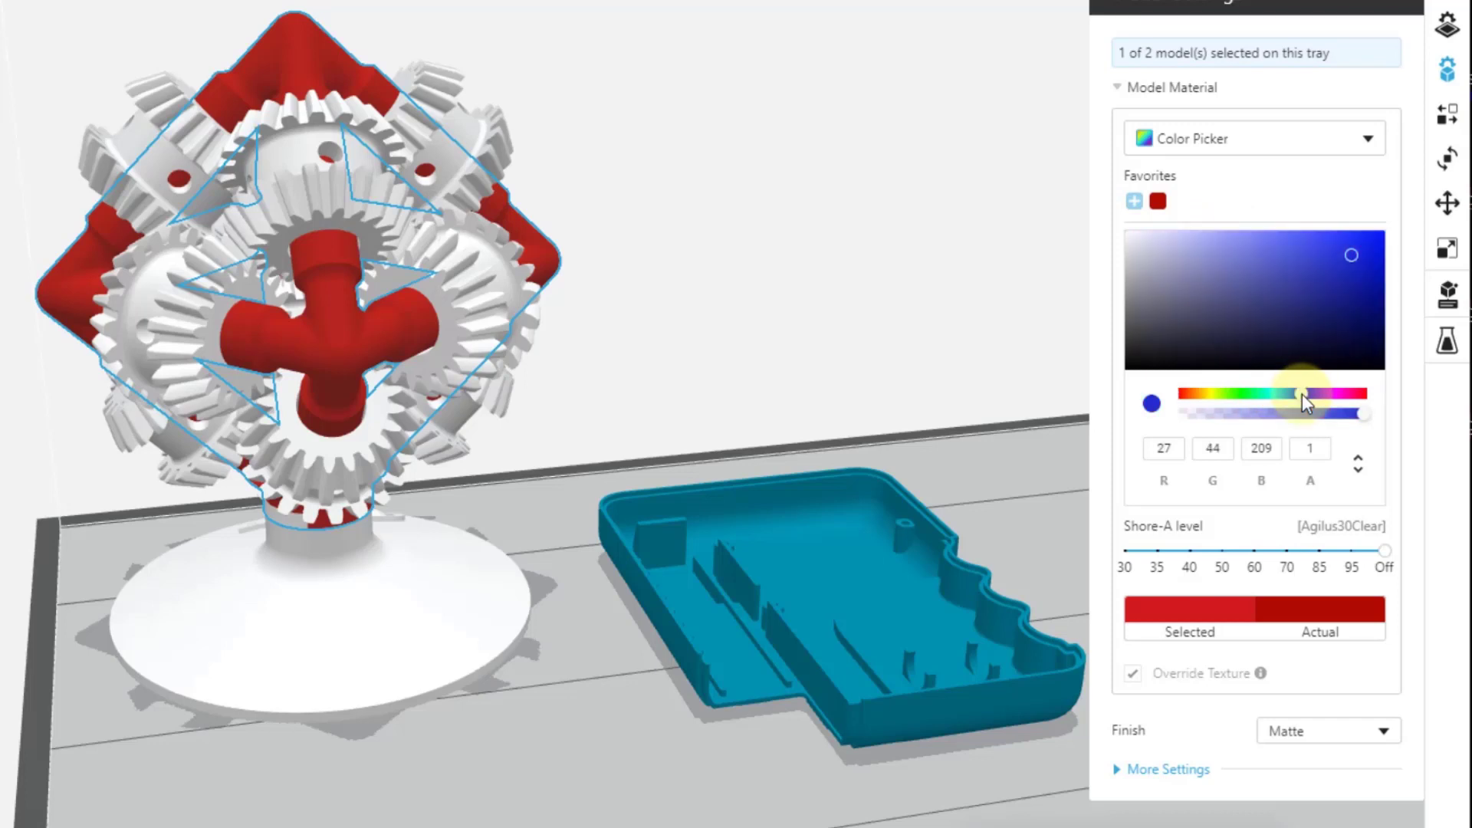
click(1130, 201)
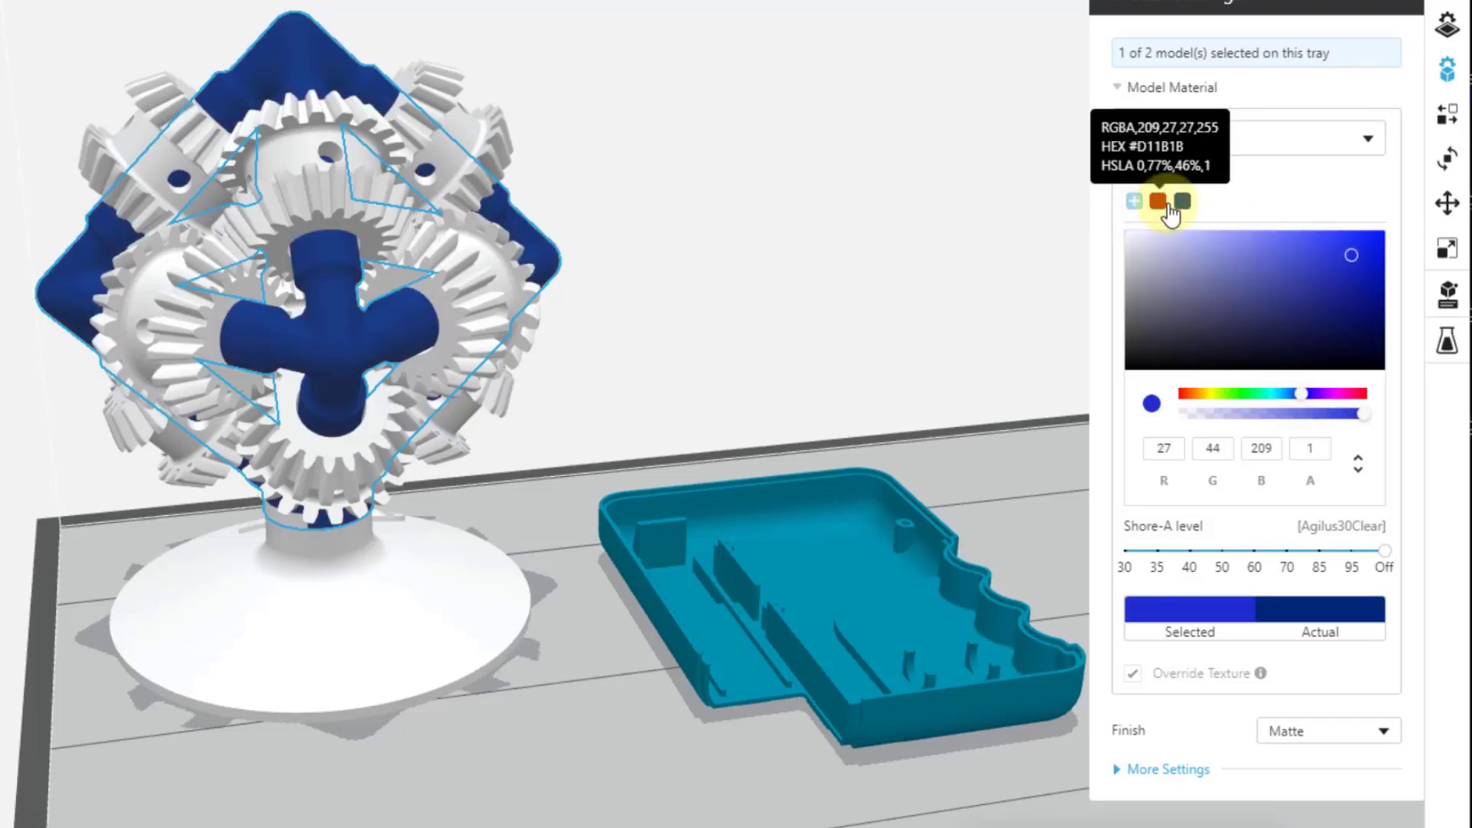
click(1159, 202)
click(1183, 201)
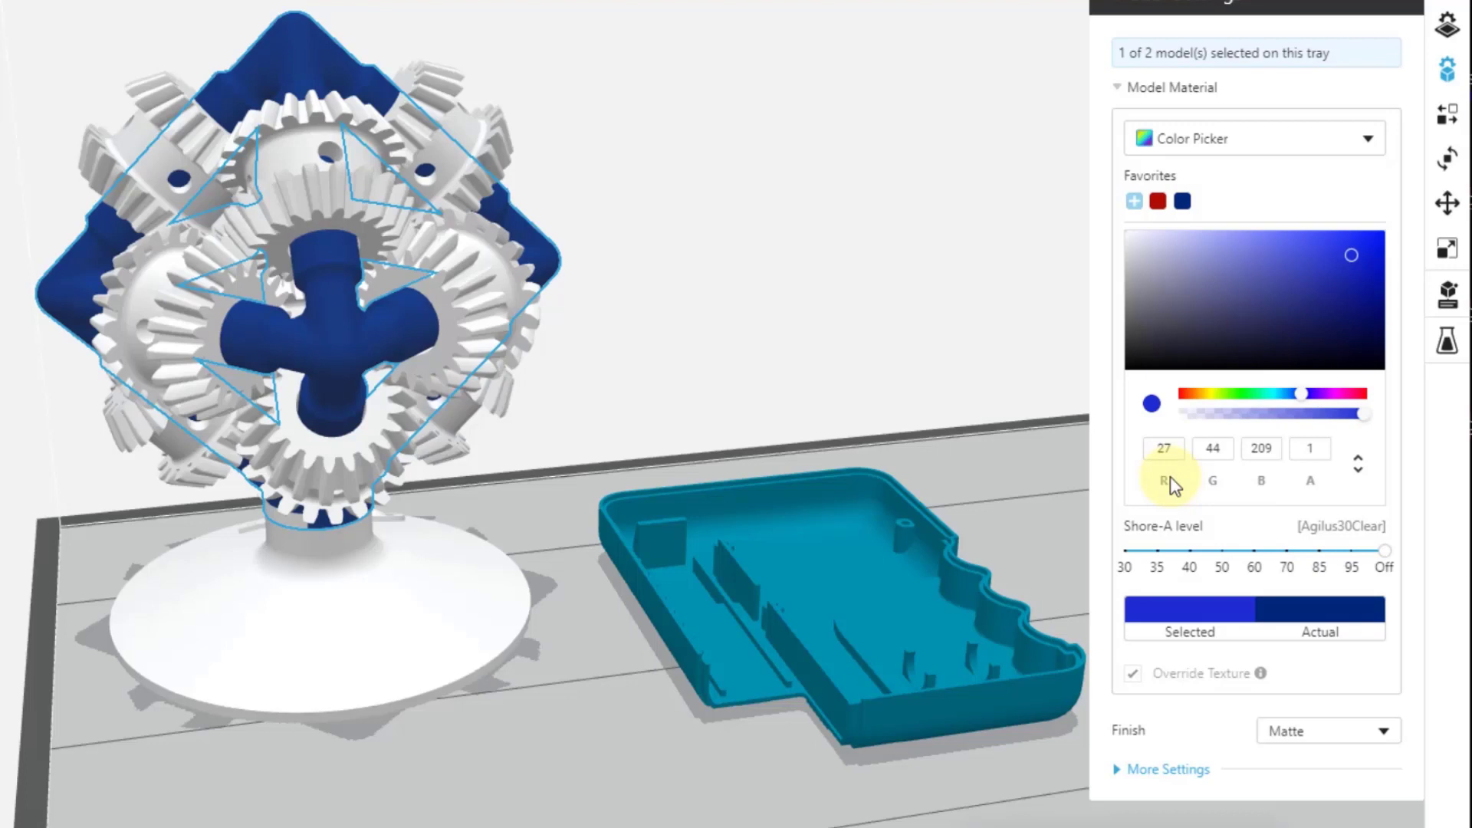
Step: Enter R 186, G 212, B 50 in the colour value fields
double_click(1168, 449)
text(186)
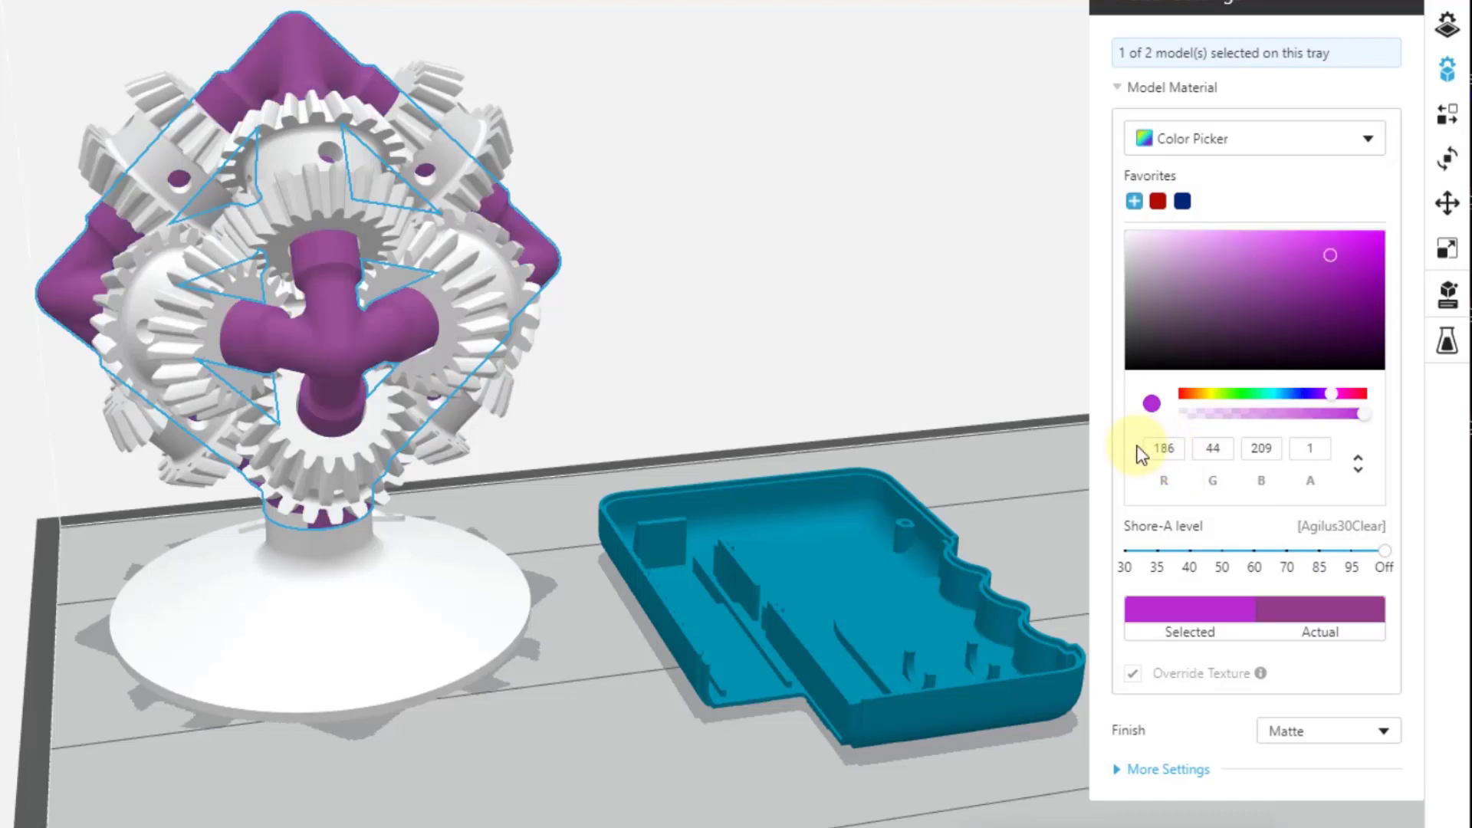
key(Tab)
text(212)
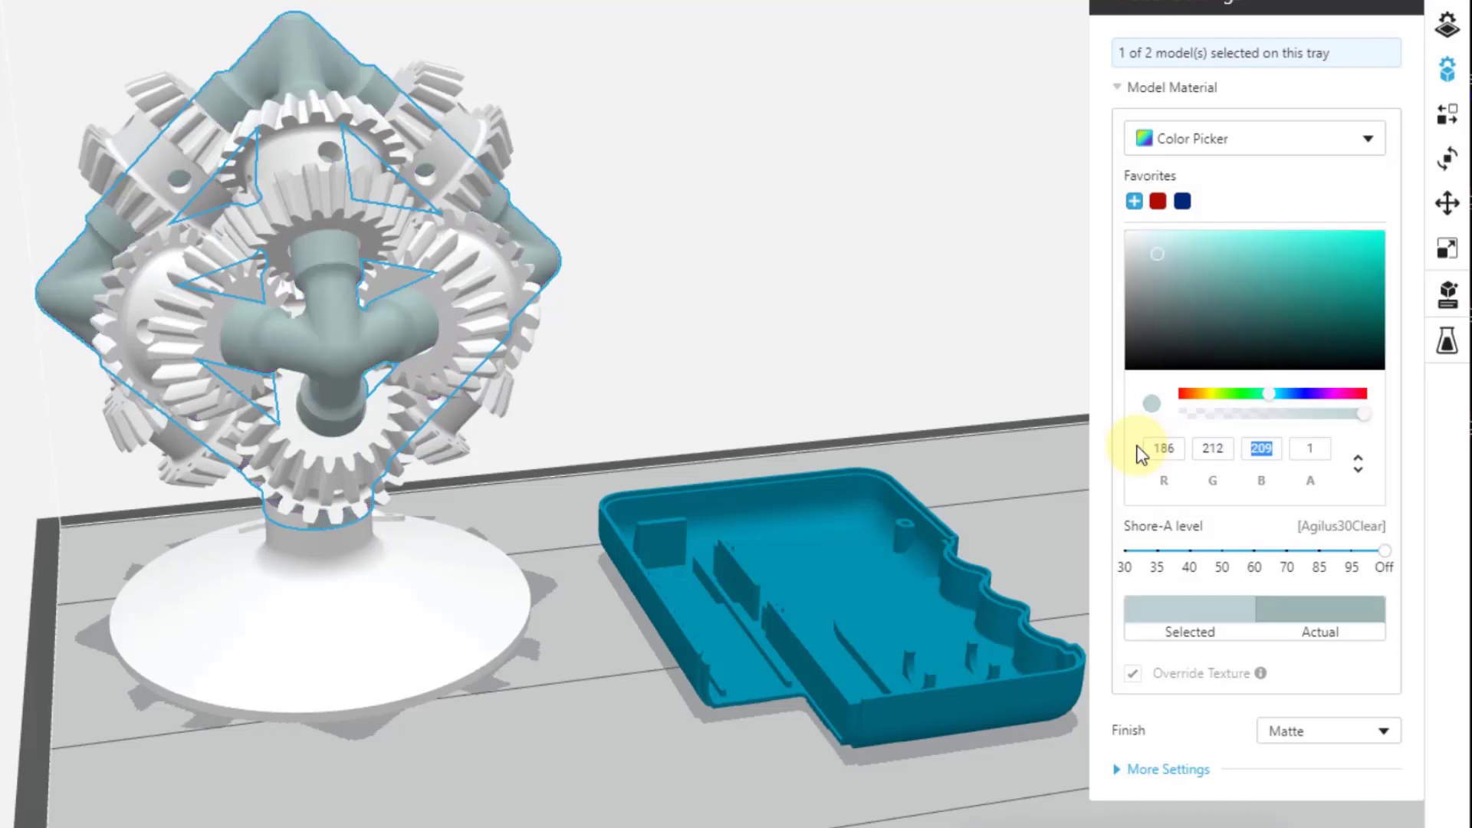
key(Tab)
text(50)
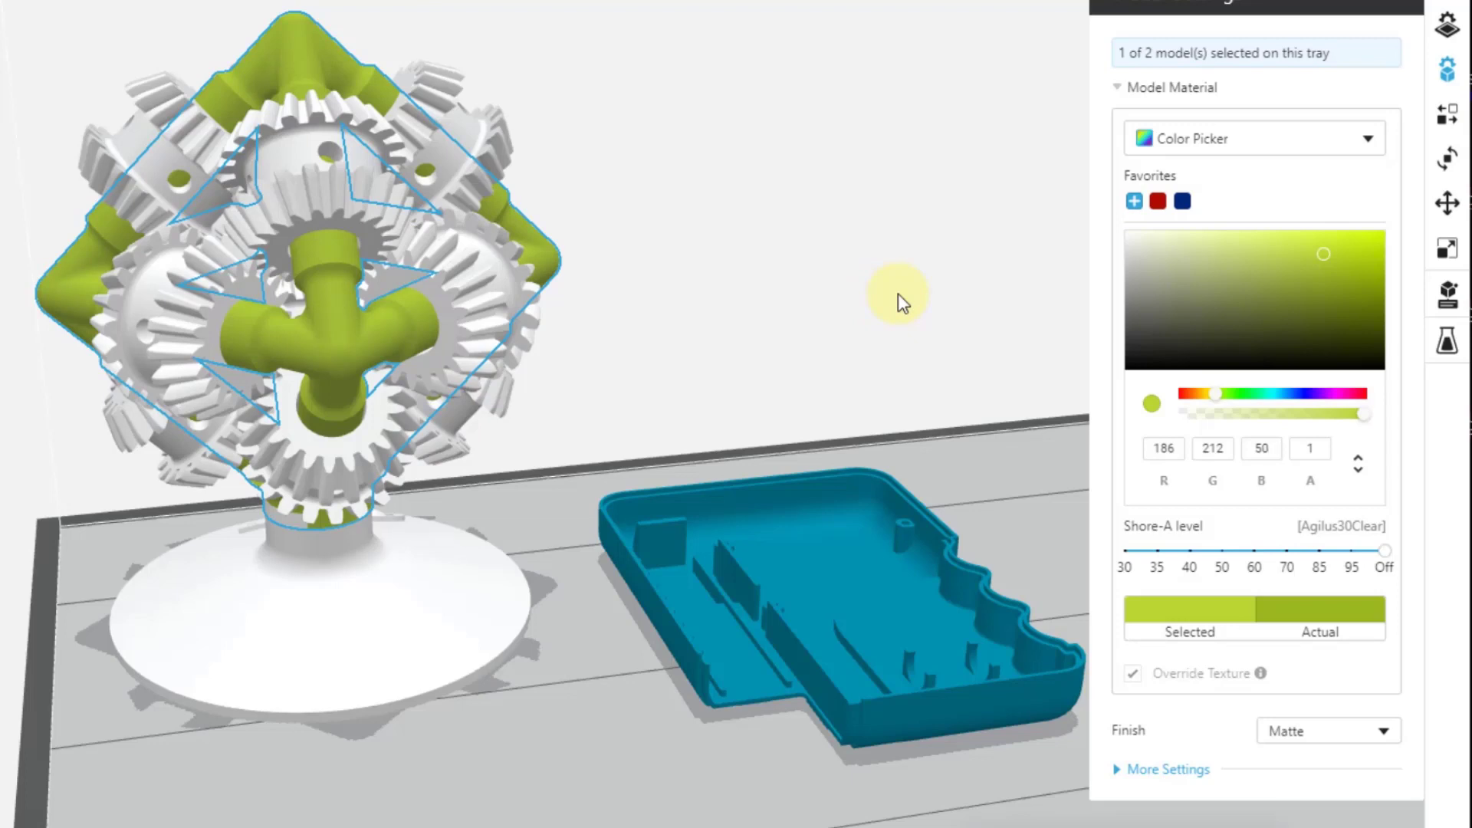
Step: Switch to Digital Materials and combine magenta, cyan and Agilus30Clear
click(1370, 143)
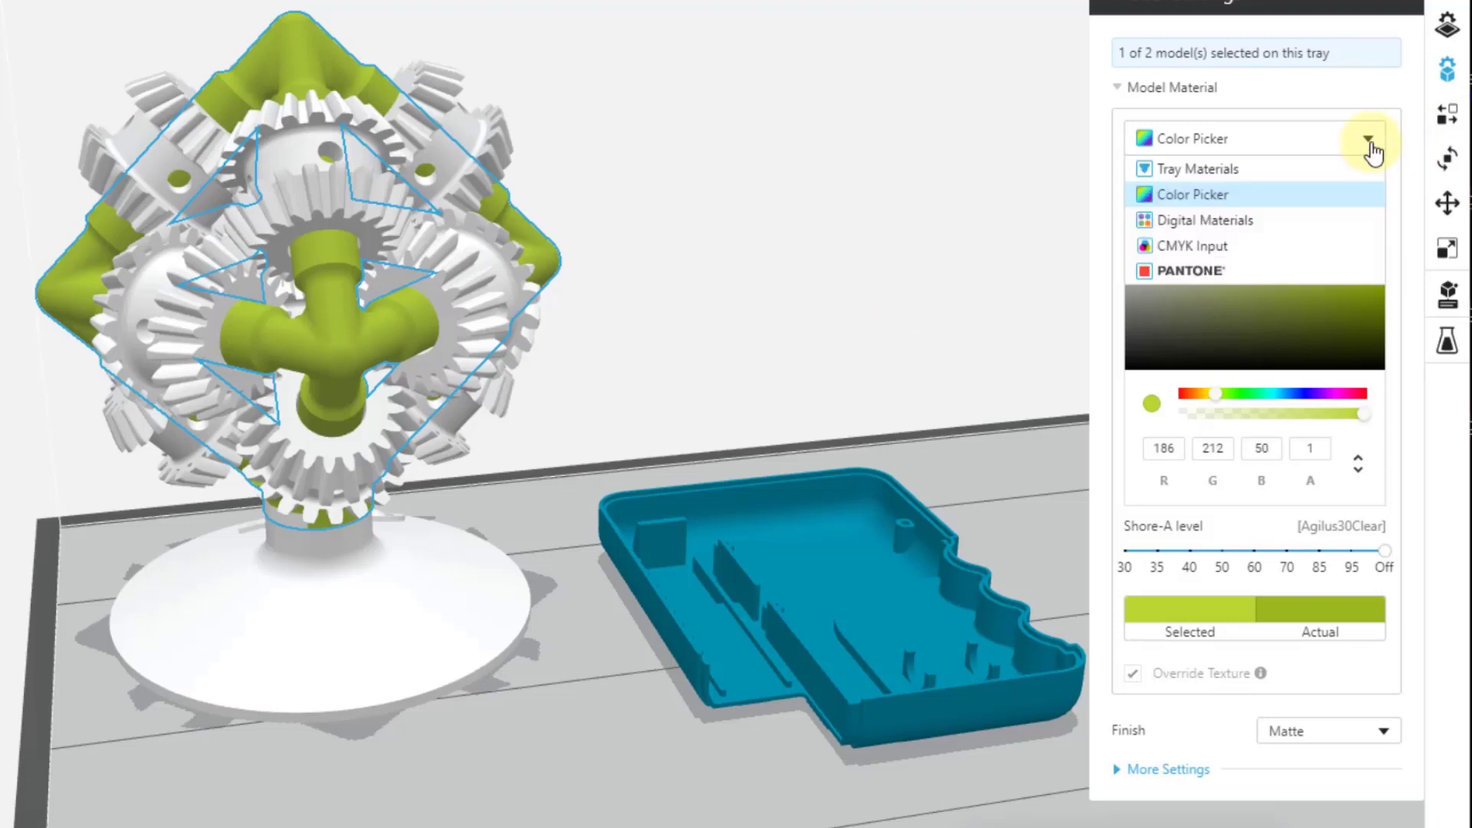
click(1254, 223)
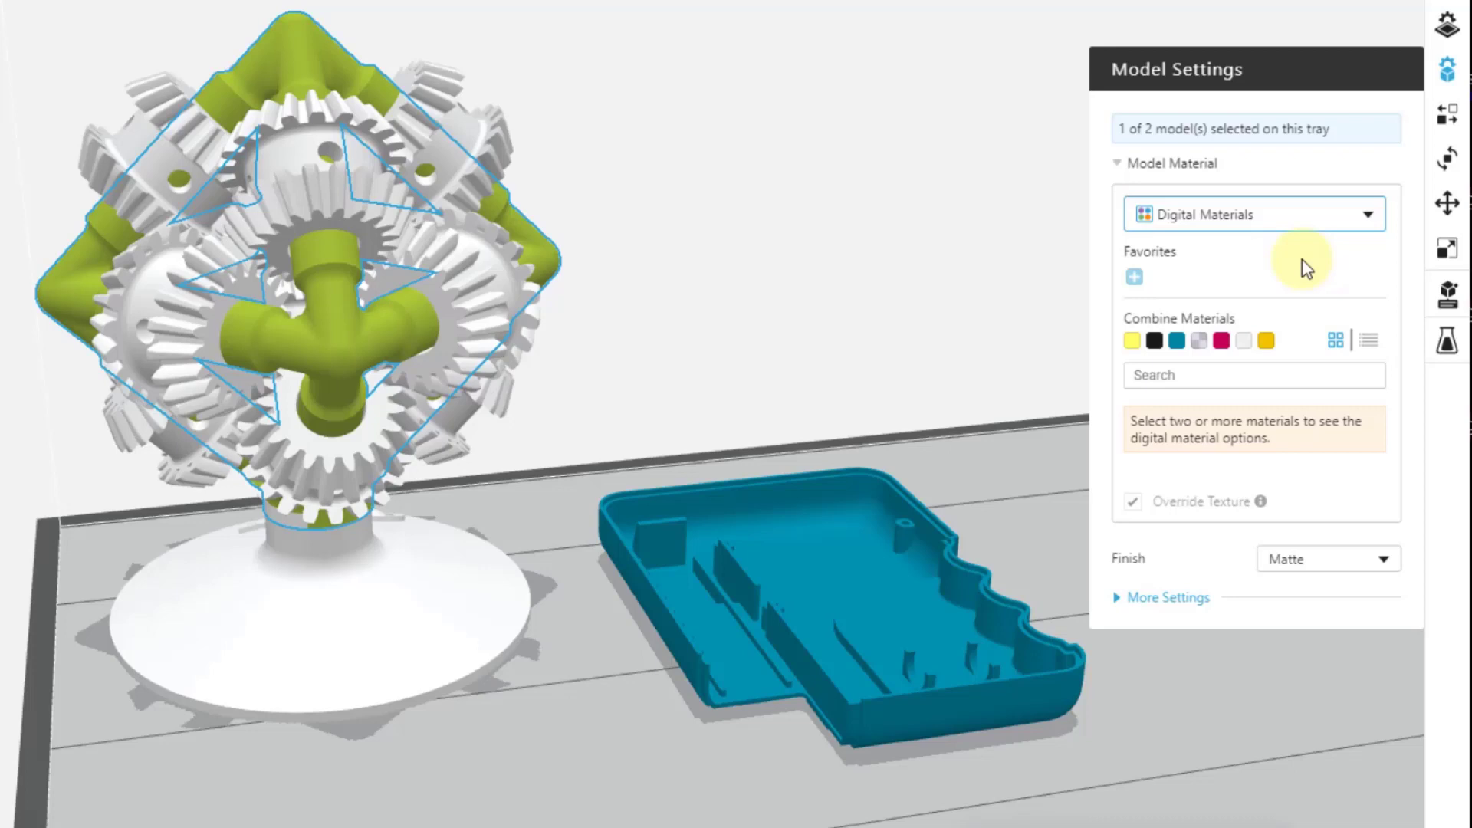
click(1222, 347)
click(1177, 342)
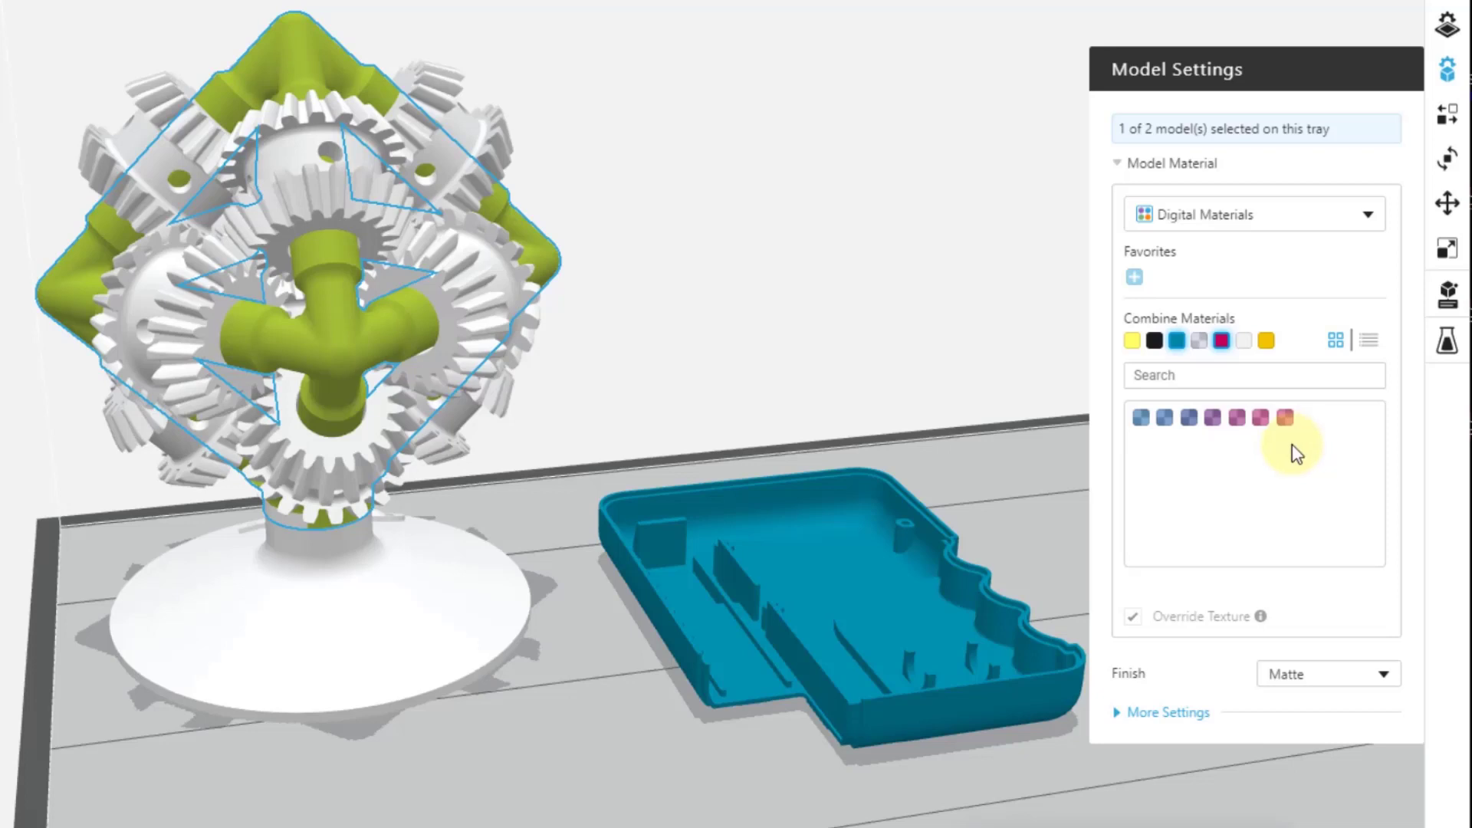
click(1133, 343)
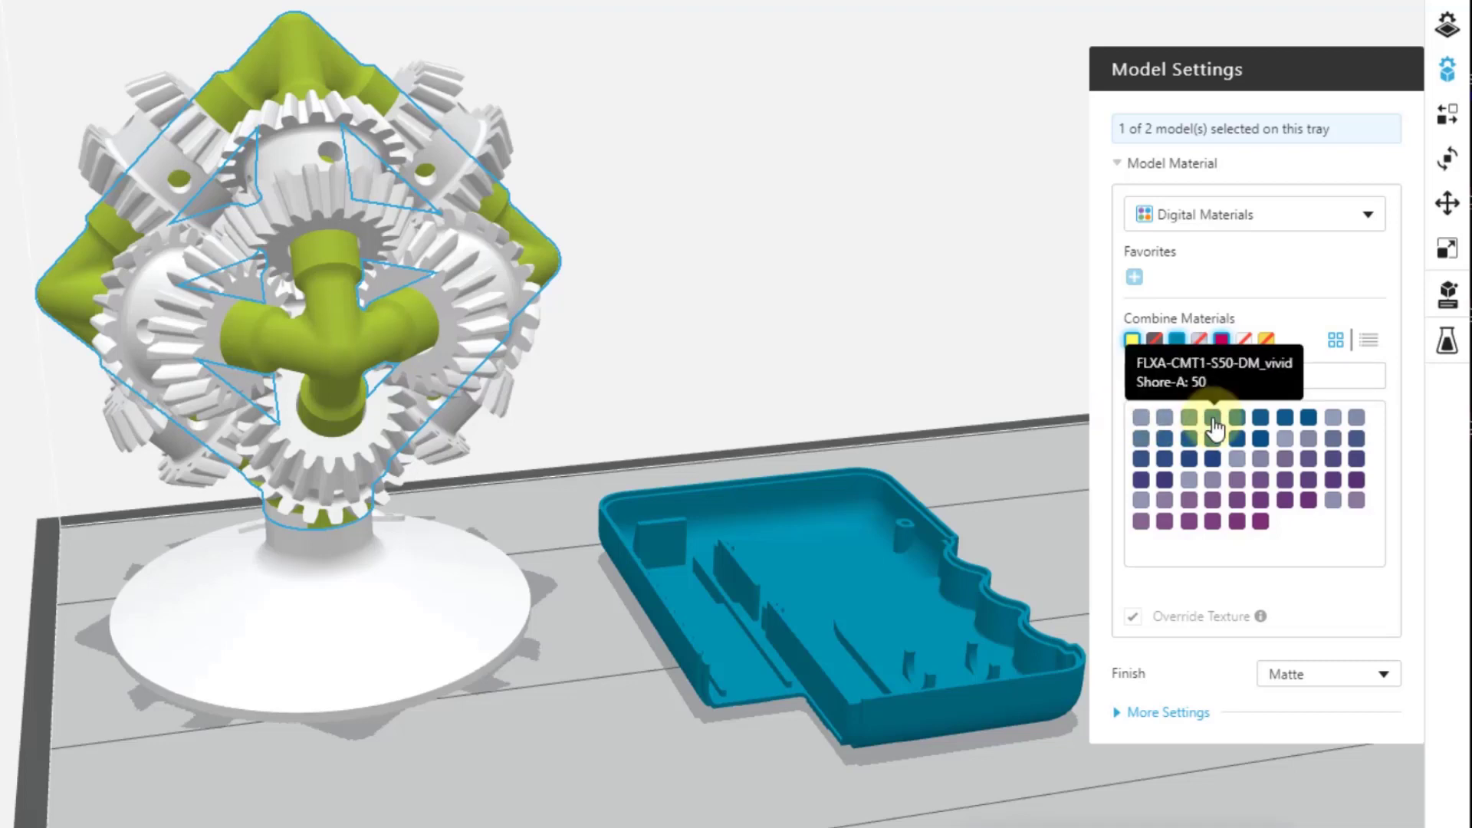
Step: Try a blue Shore-A 50 blend, then settle on purple Shore-A 60 FLXA-CMT7-S60-DM_vivid
click(1212, 420)
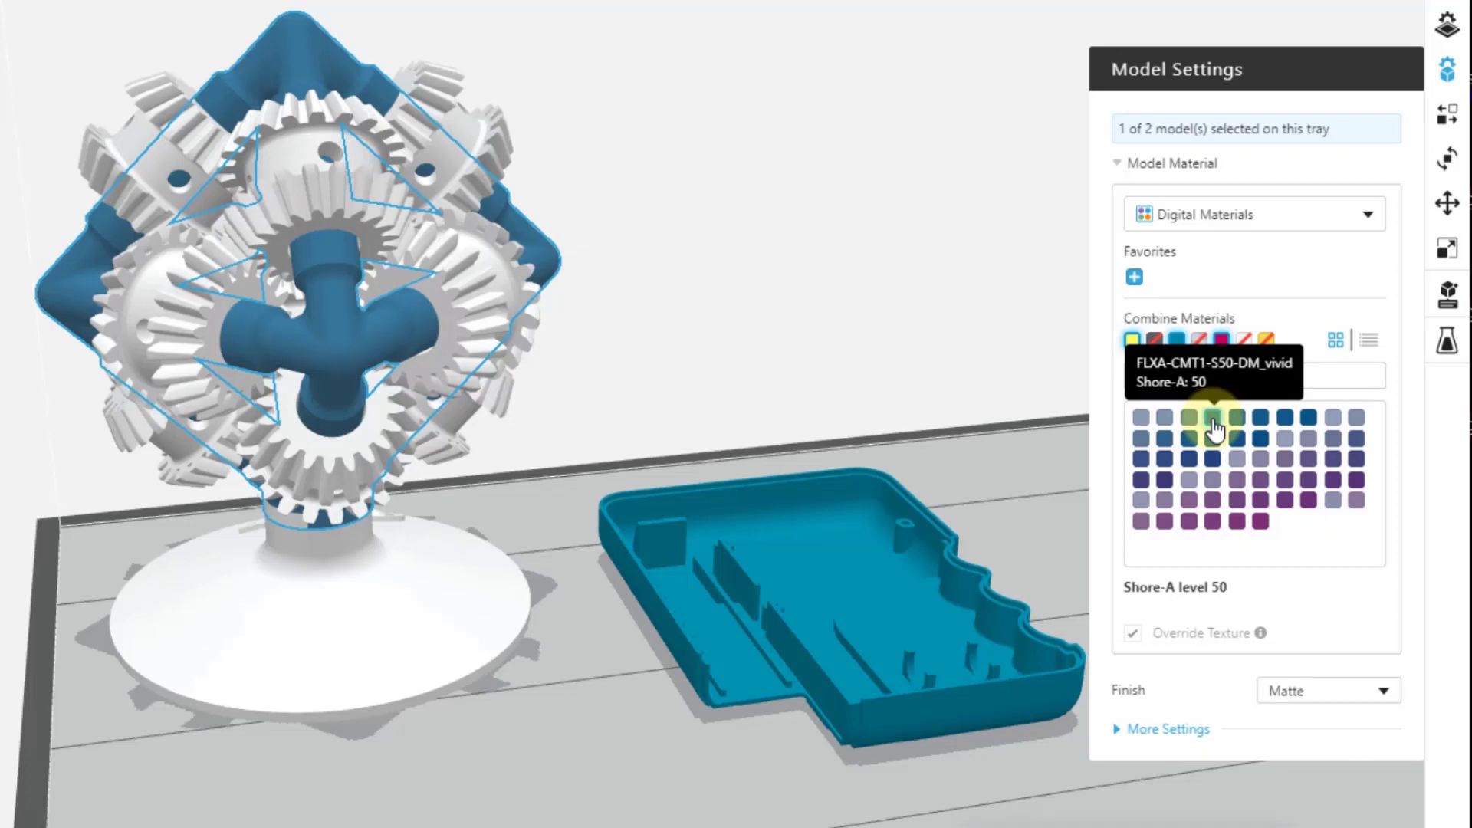
click(1238, 503)
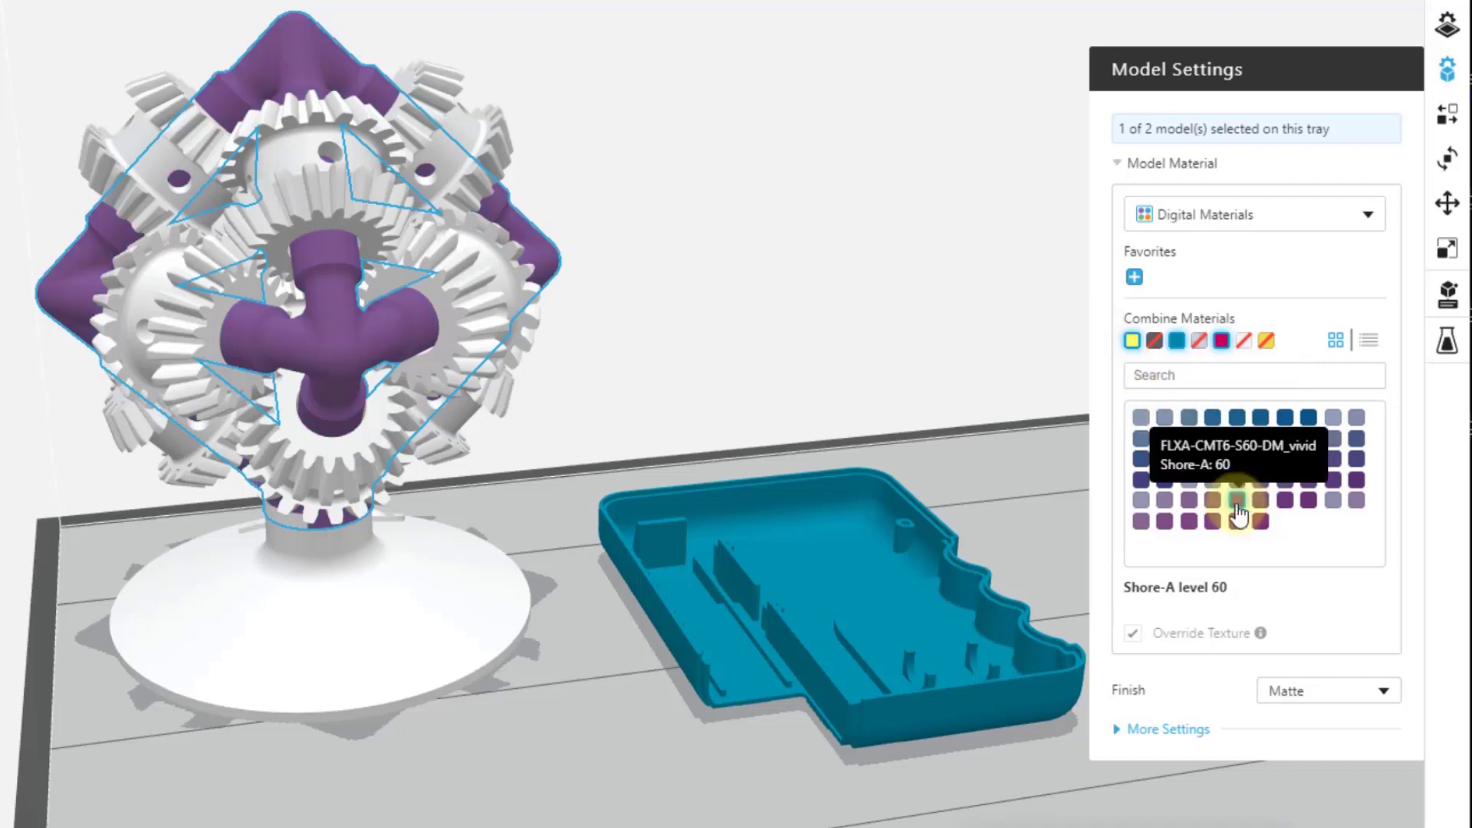
click(1190, 523)
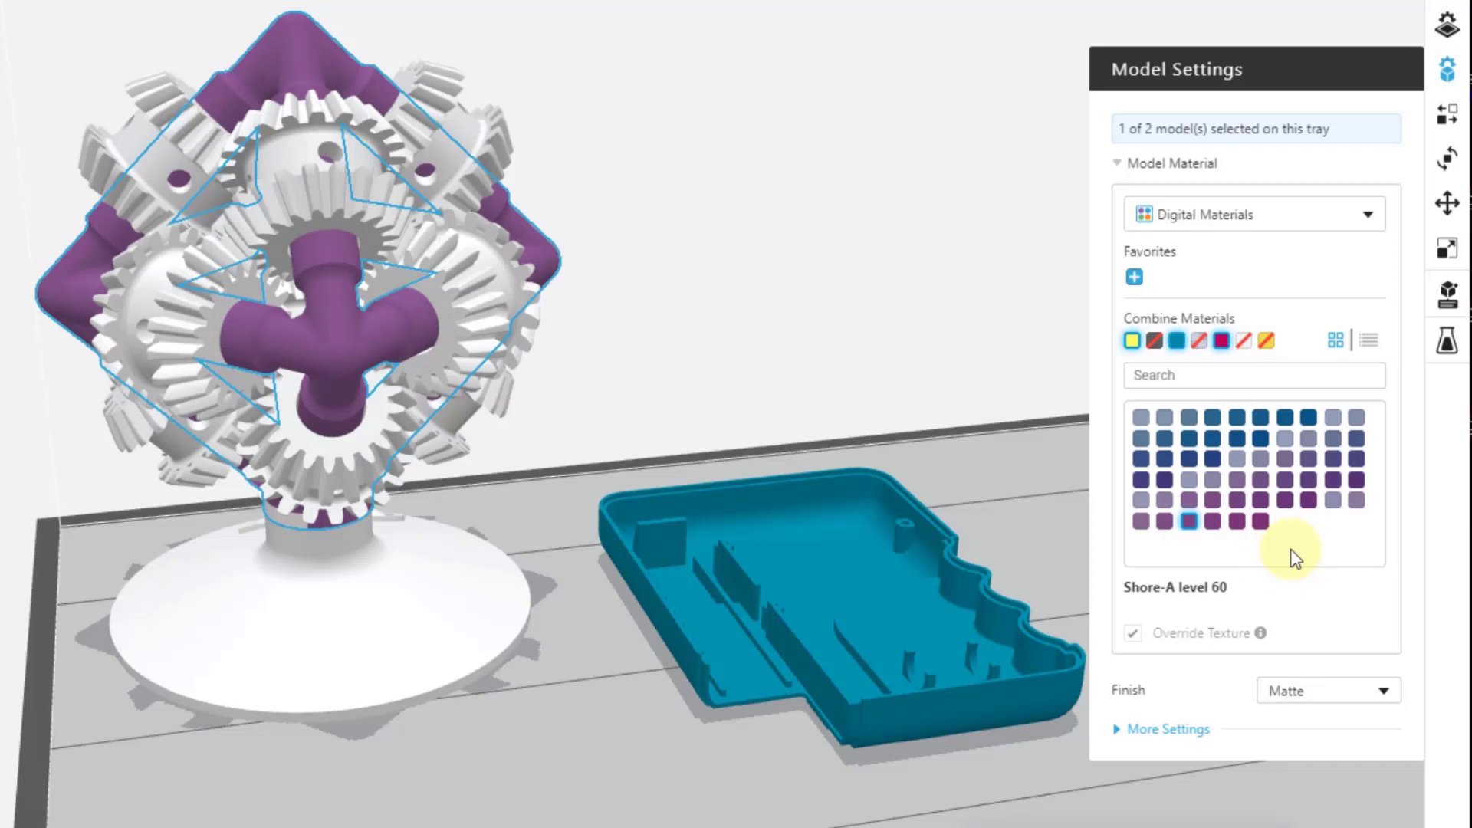
Step: Switch to CMYK Input and enter C 50, M 15, Y 15, K 10
click(1369, 217)
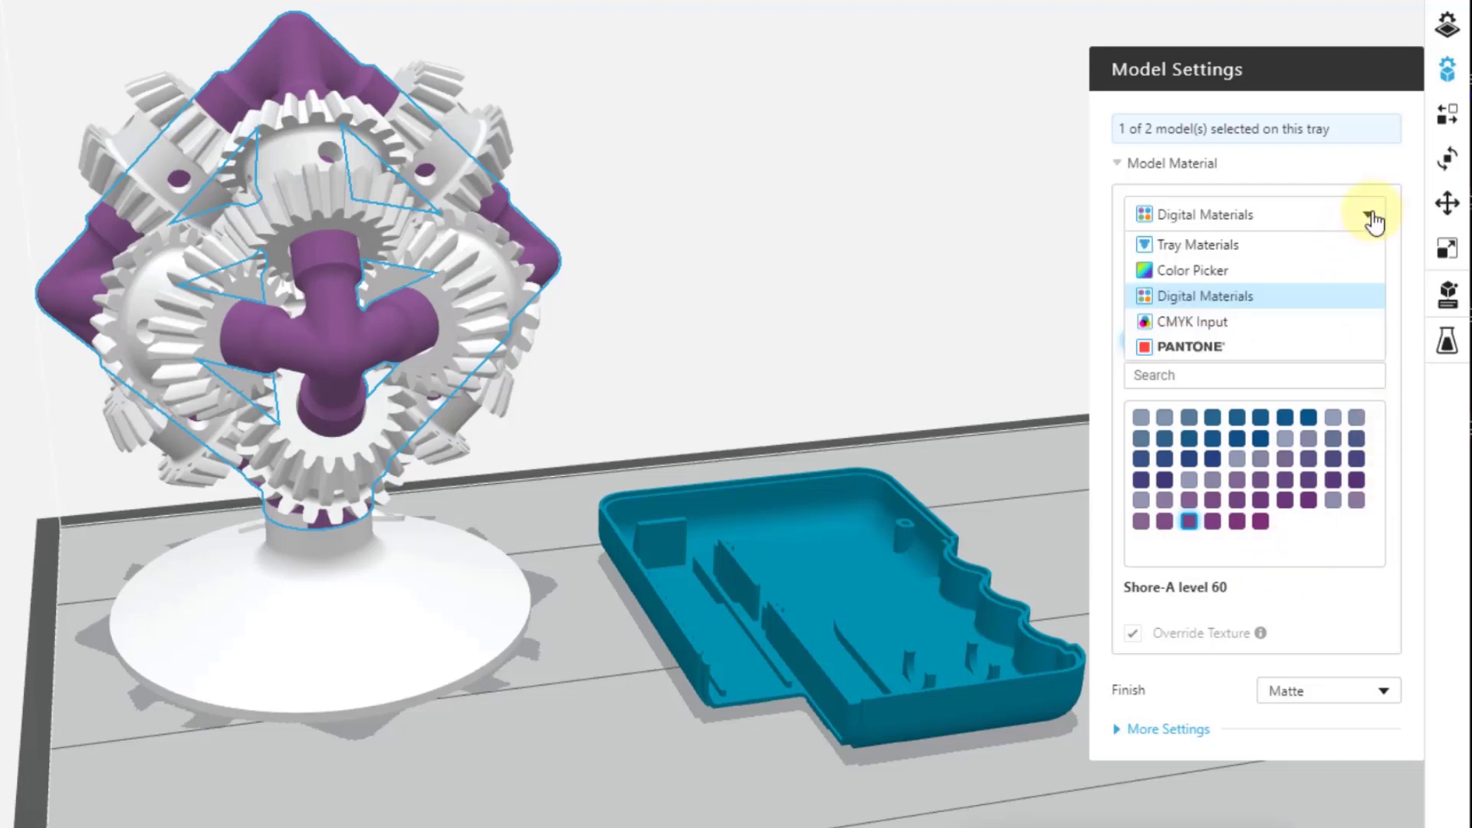
click(1207, 322)
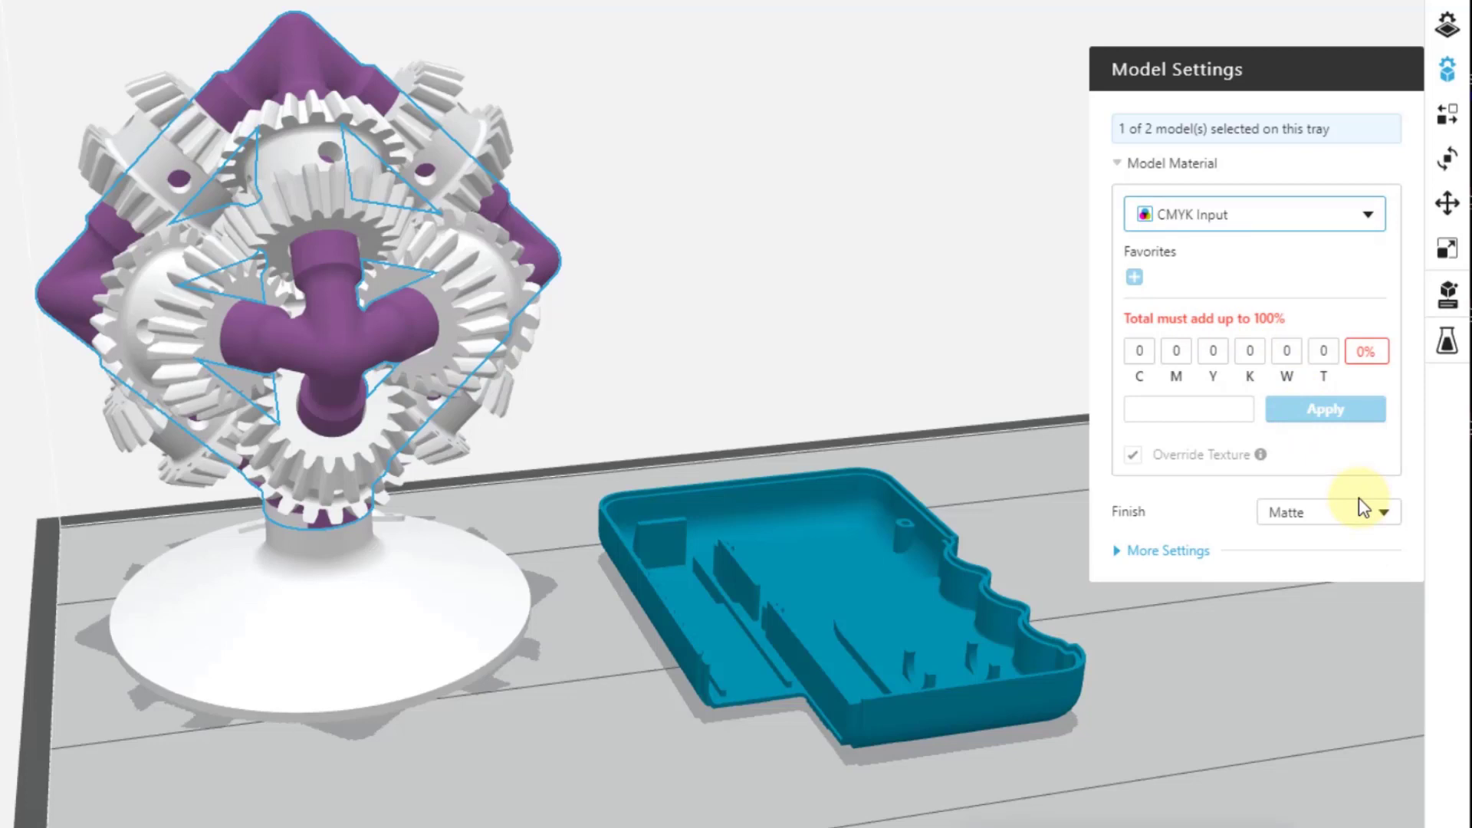
click(1140, 353)
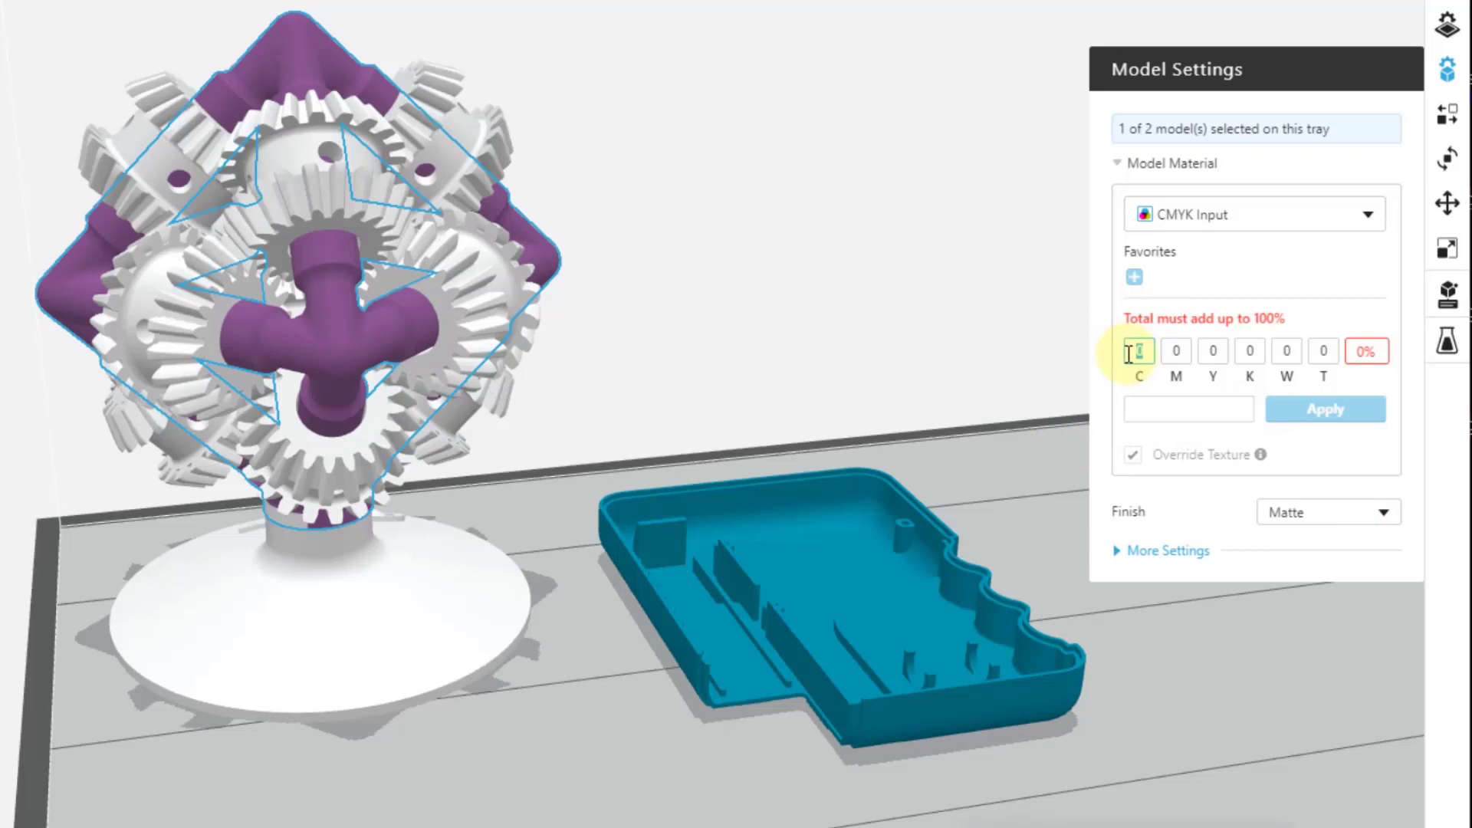
text(50)
key(Tab)
text(15)
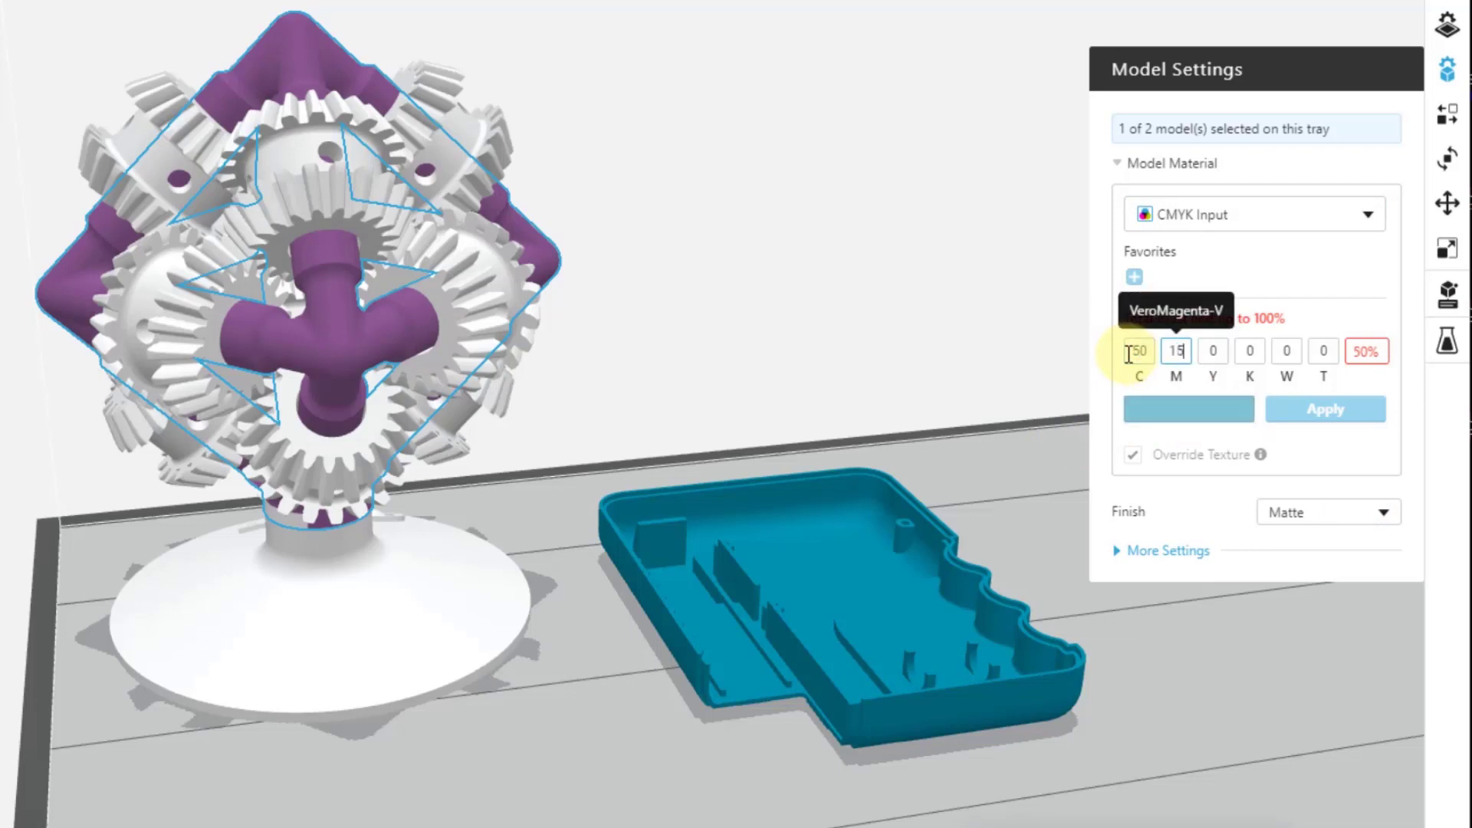
key(Tab)
text(15)
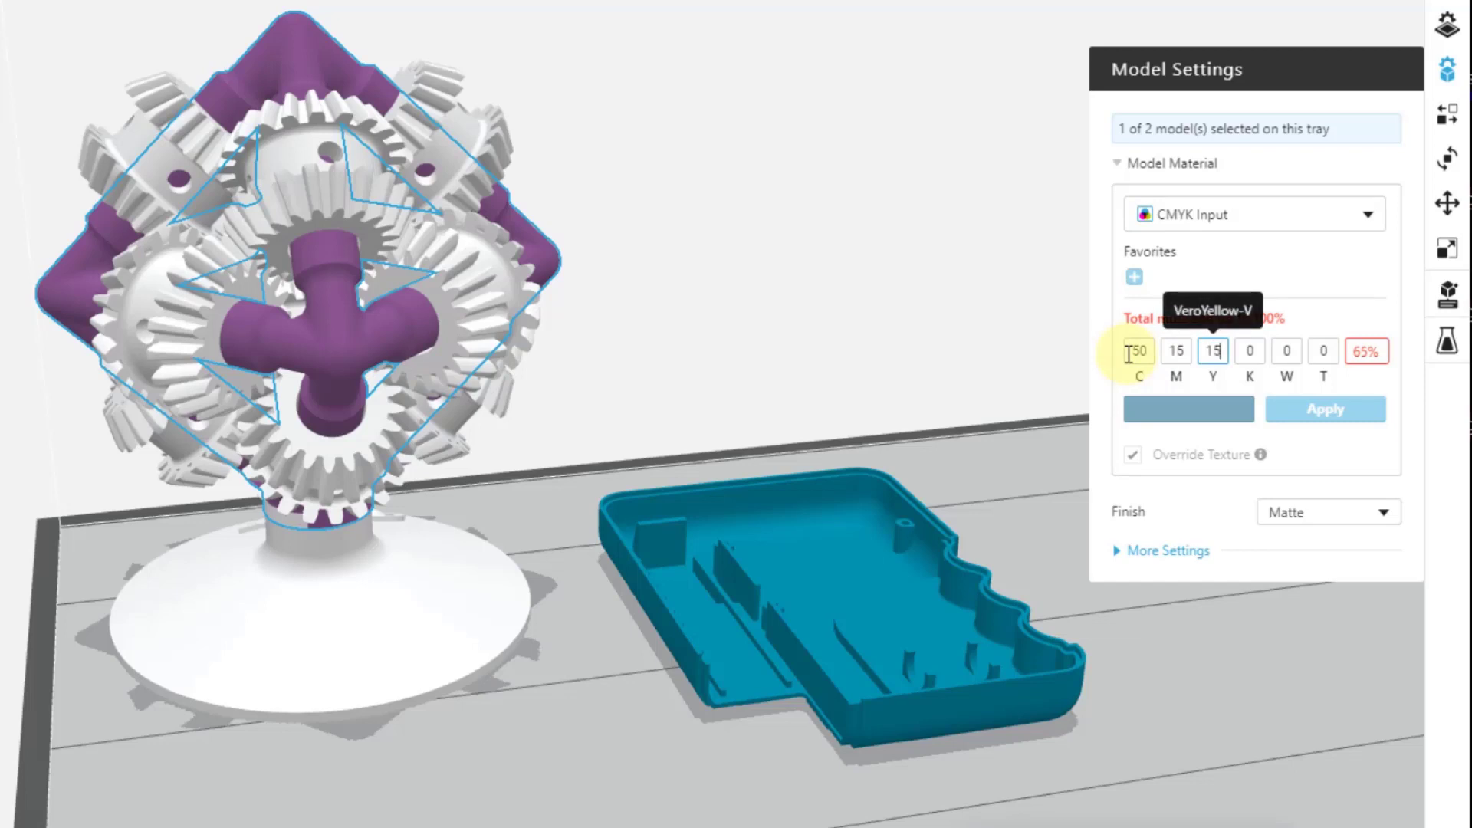
key(Tab)
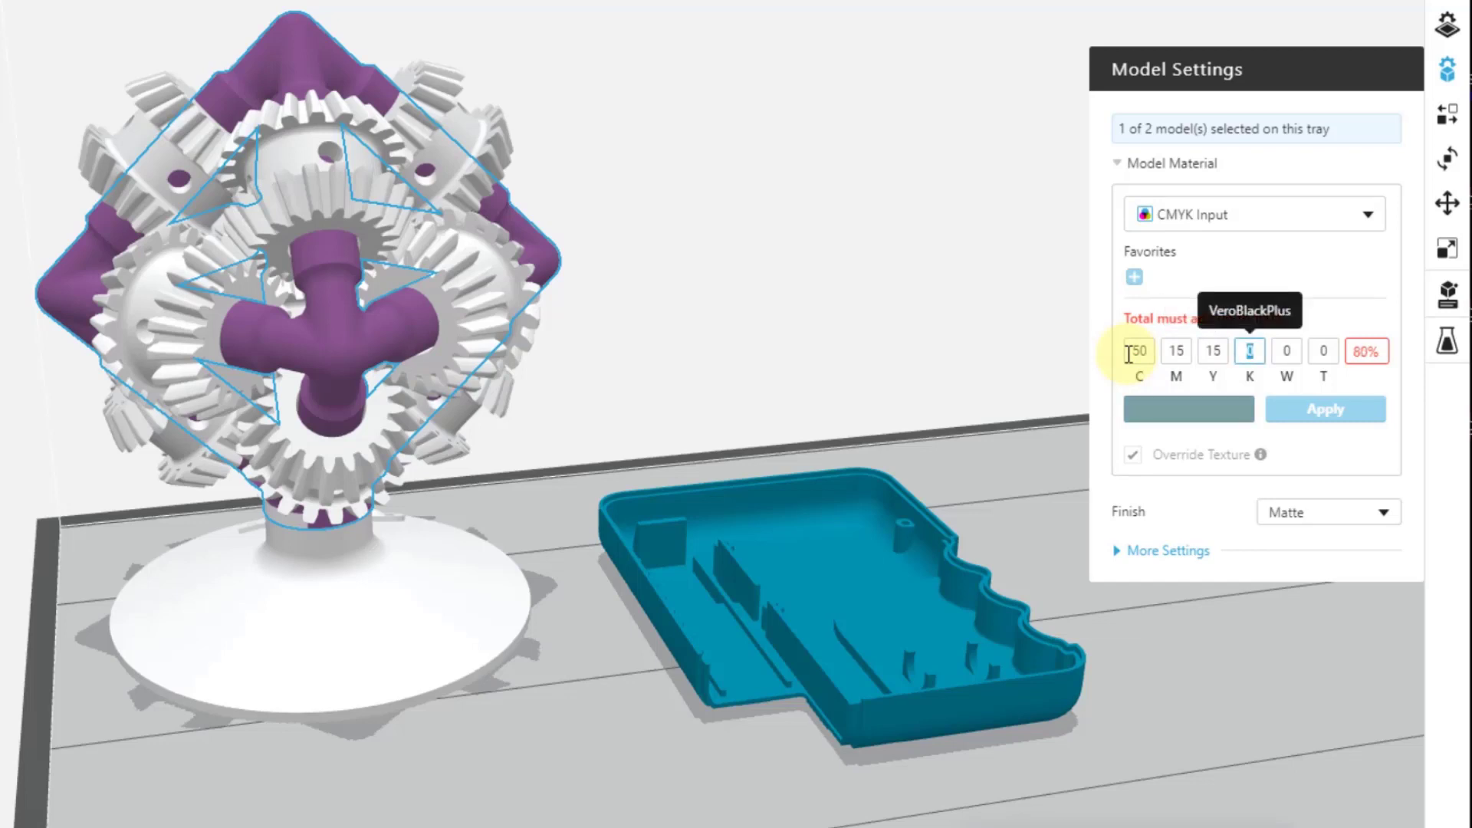
text(10)
Step: Set T to 10 and apply the CMYK mix to the gear frame
click(1316, 349)
text(10)
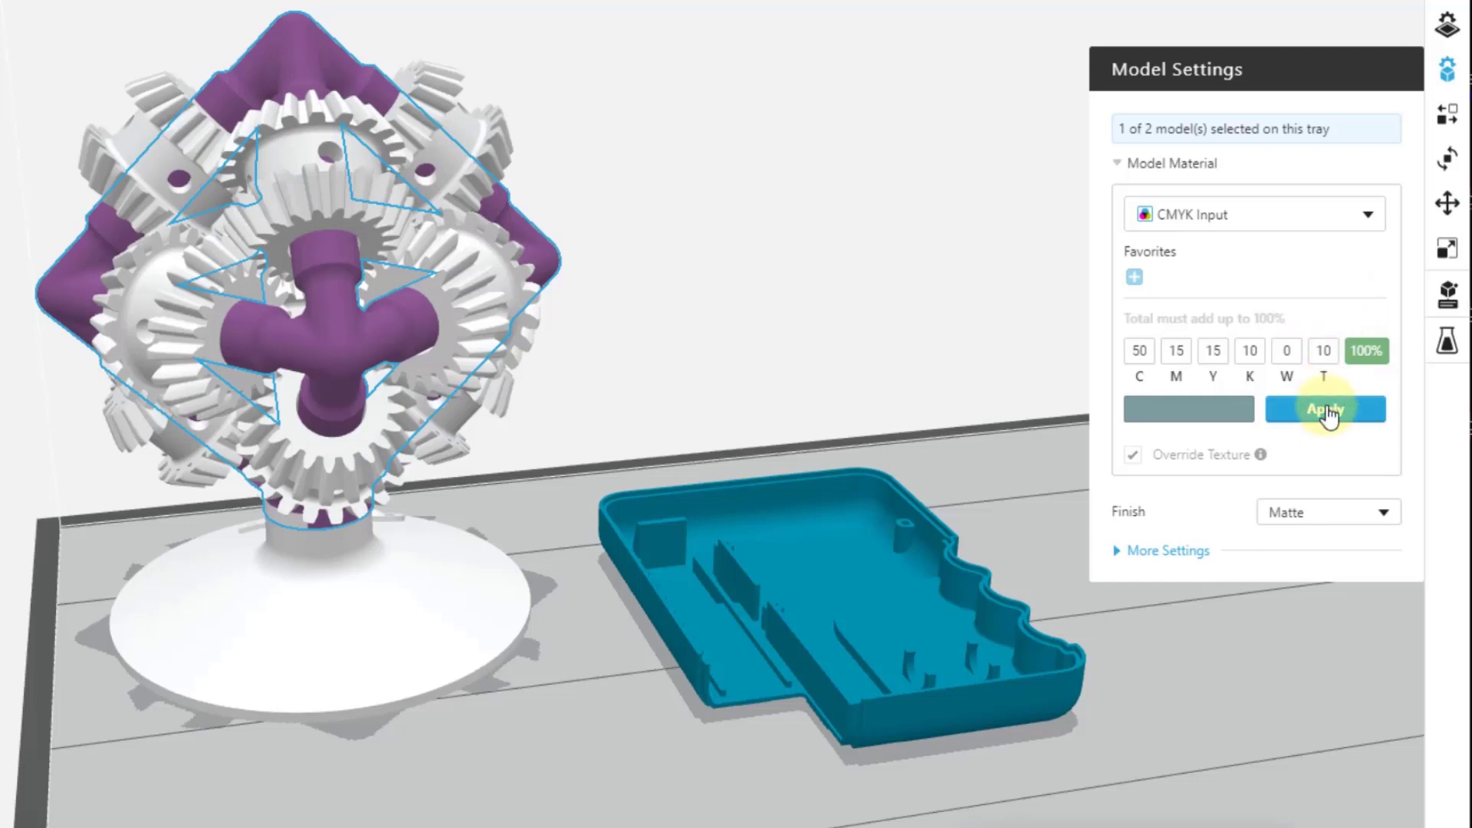
click(1329, 414)
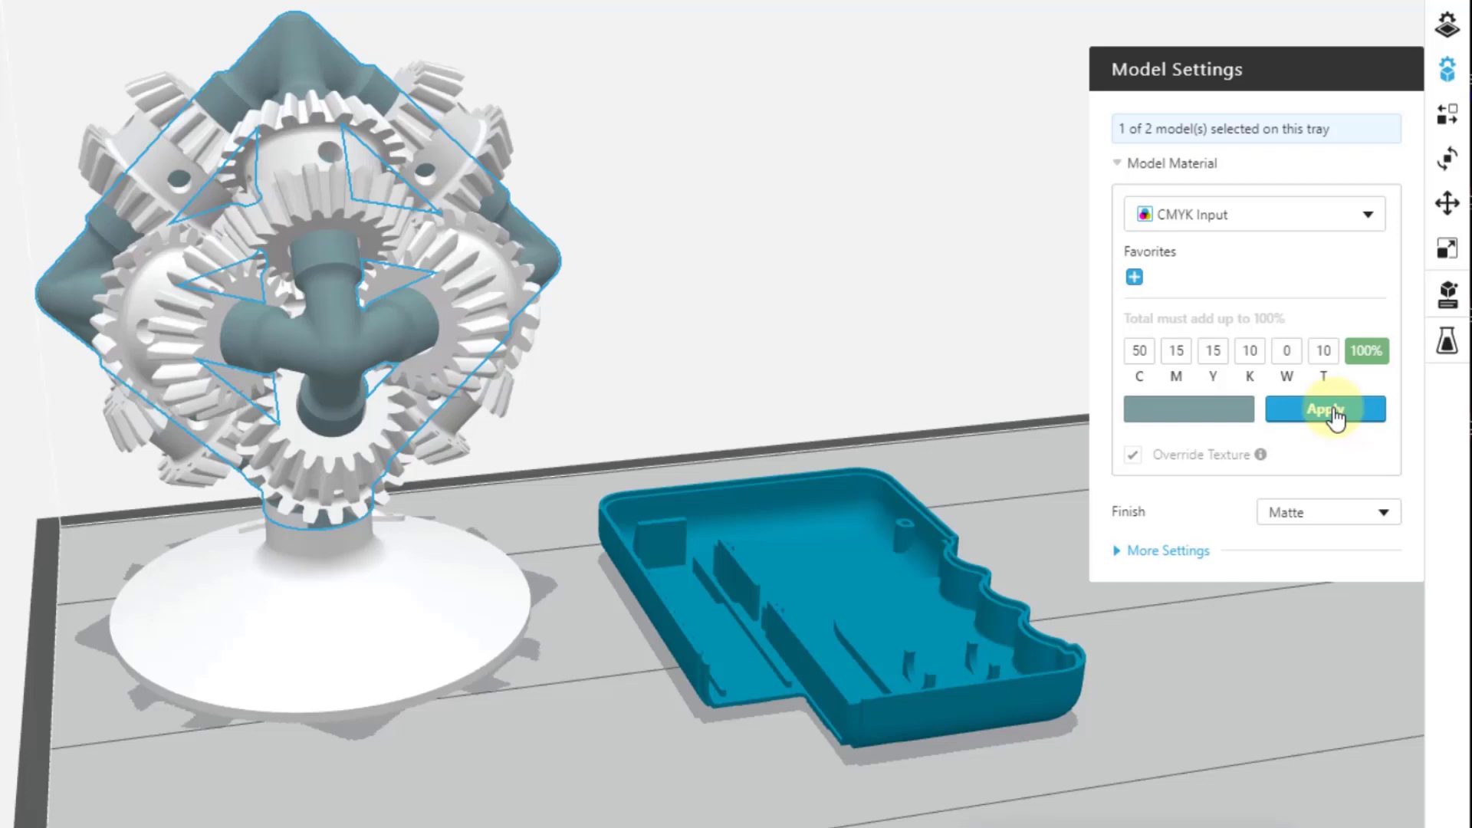
click(1361, 223)
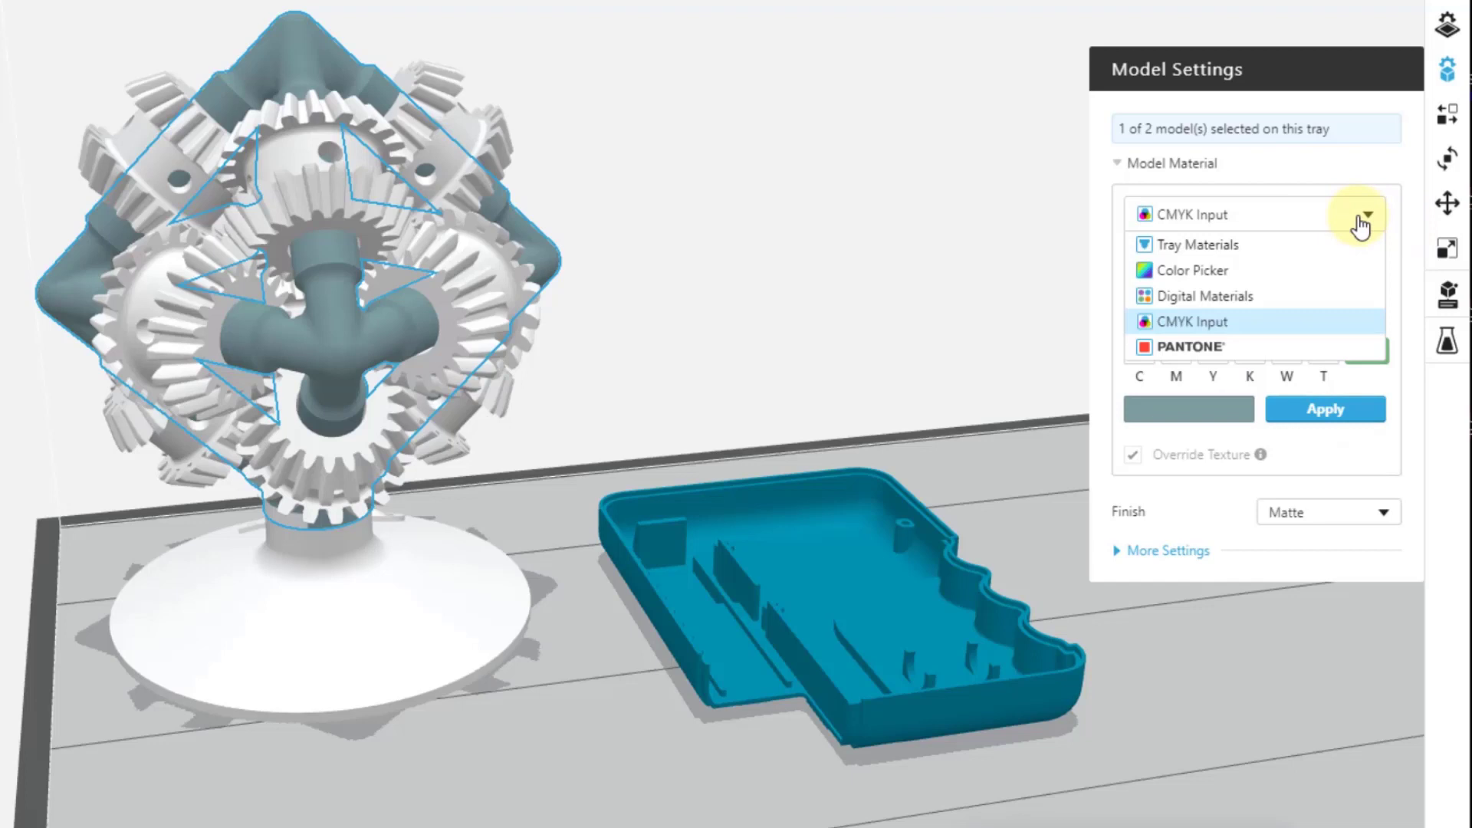
Step: Search the PANTONE library for 2022 and apply pink PANTONE 2022 C to the frame
click(1190, 348)
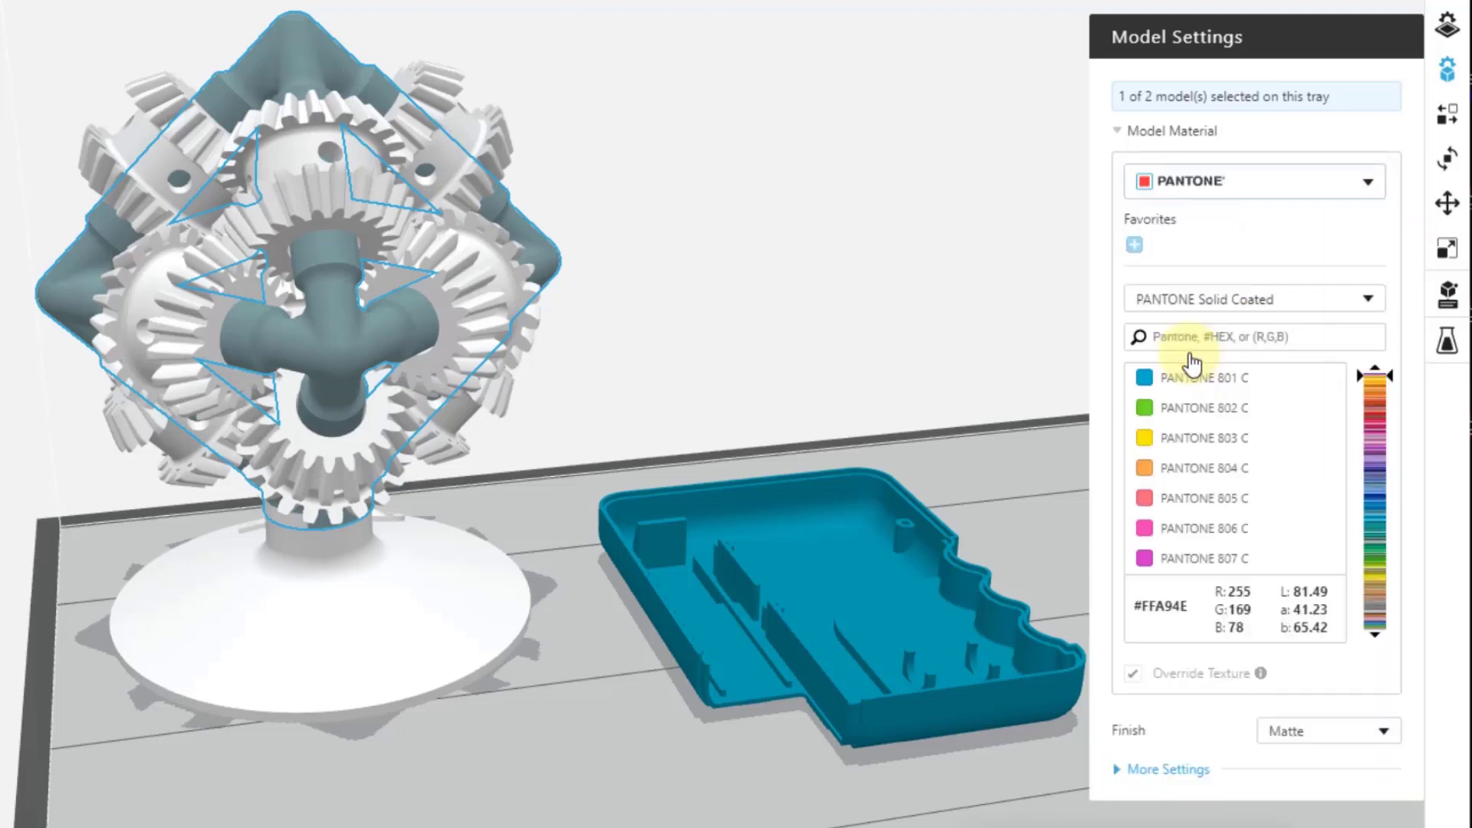
click(1249, 339)
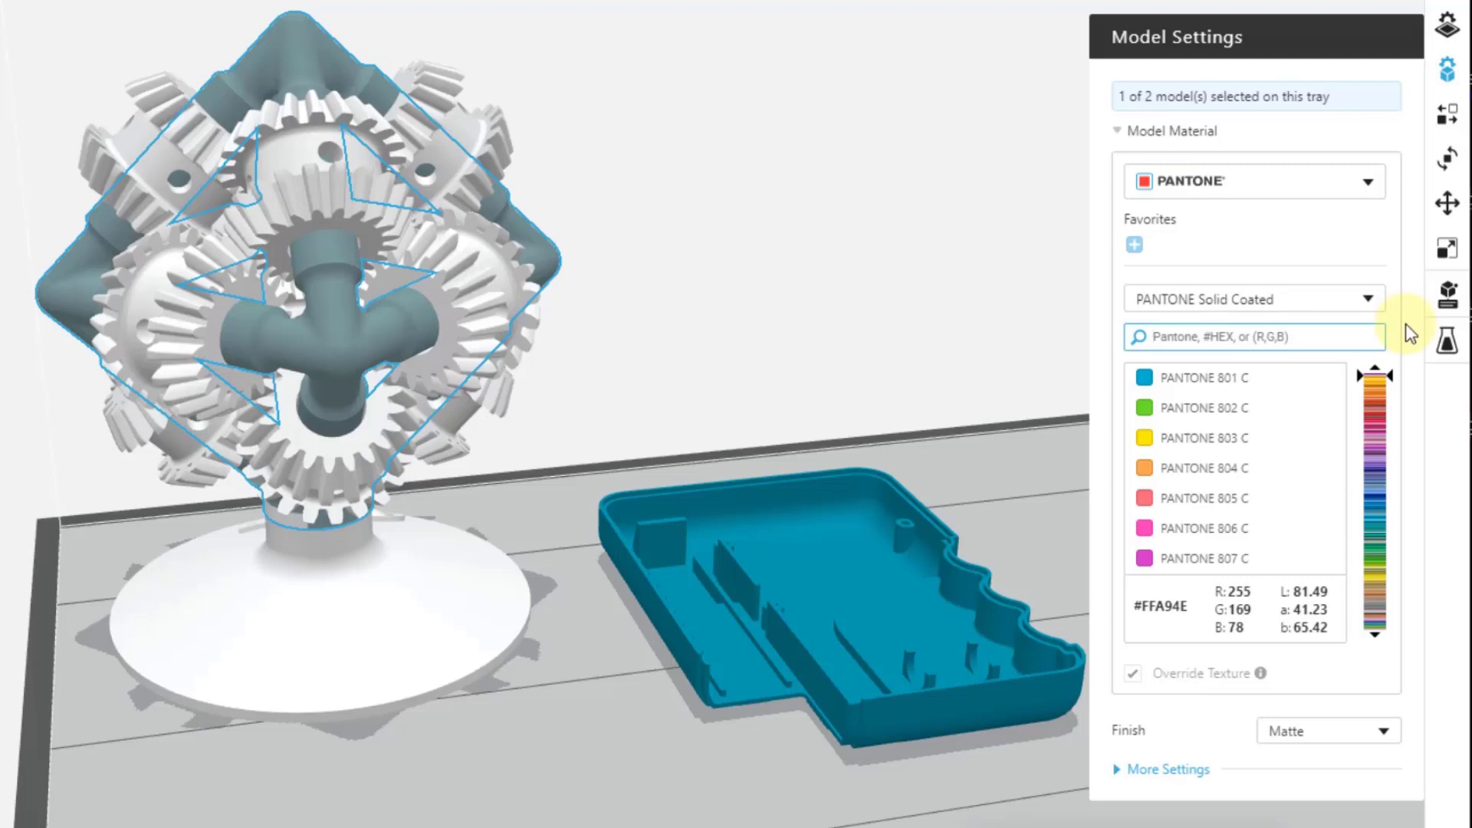
text(2022)
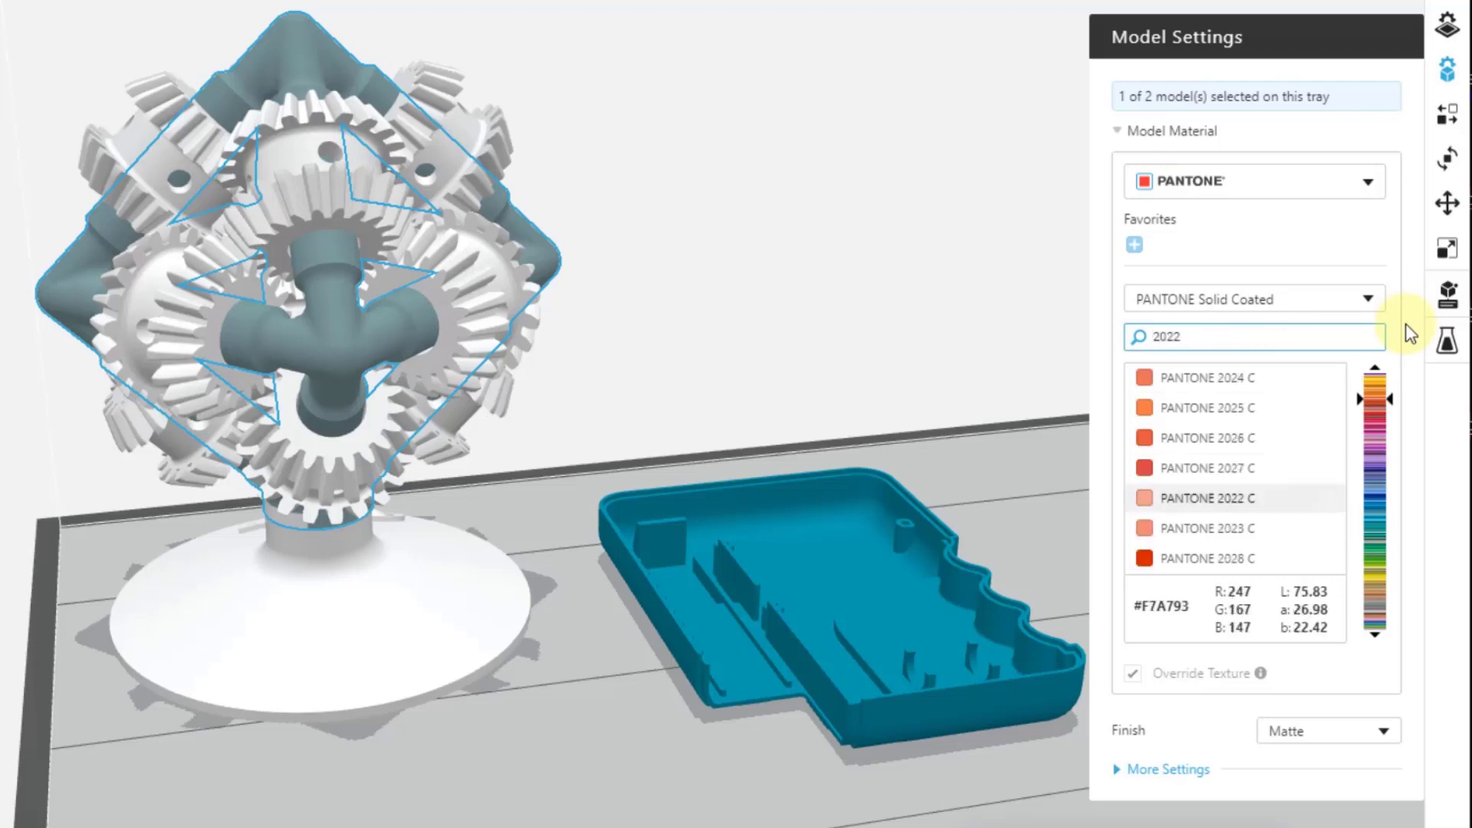
click(1219, 508)
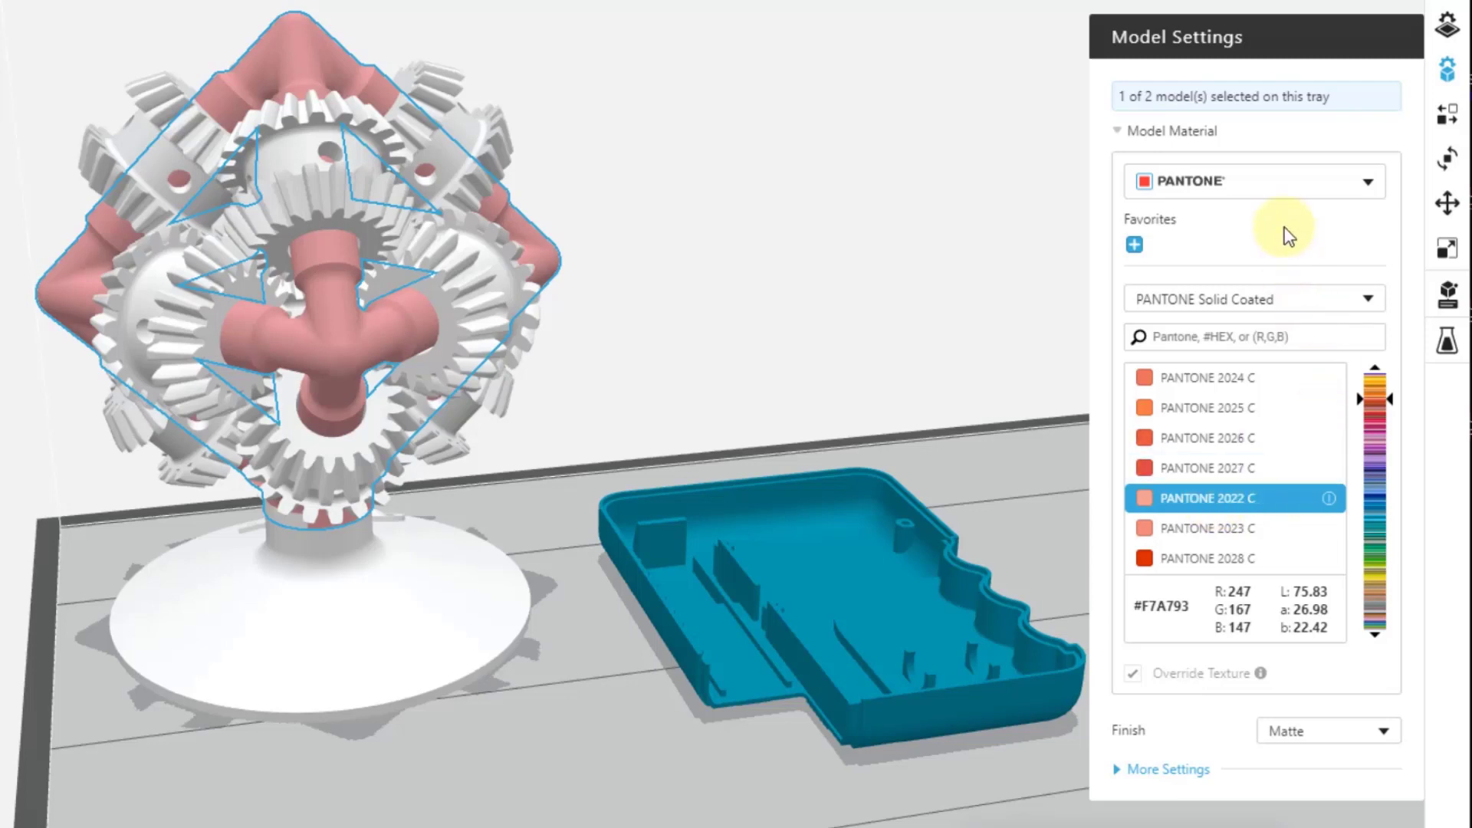
click(1368, 185)
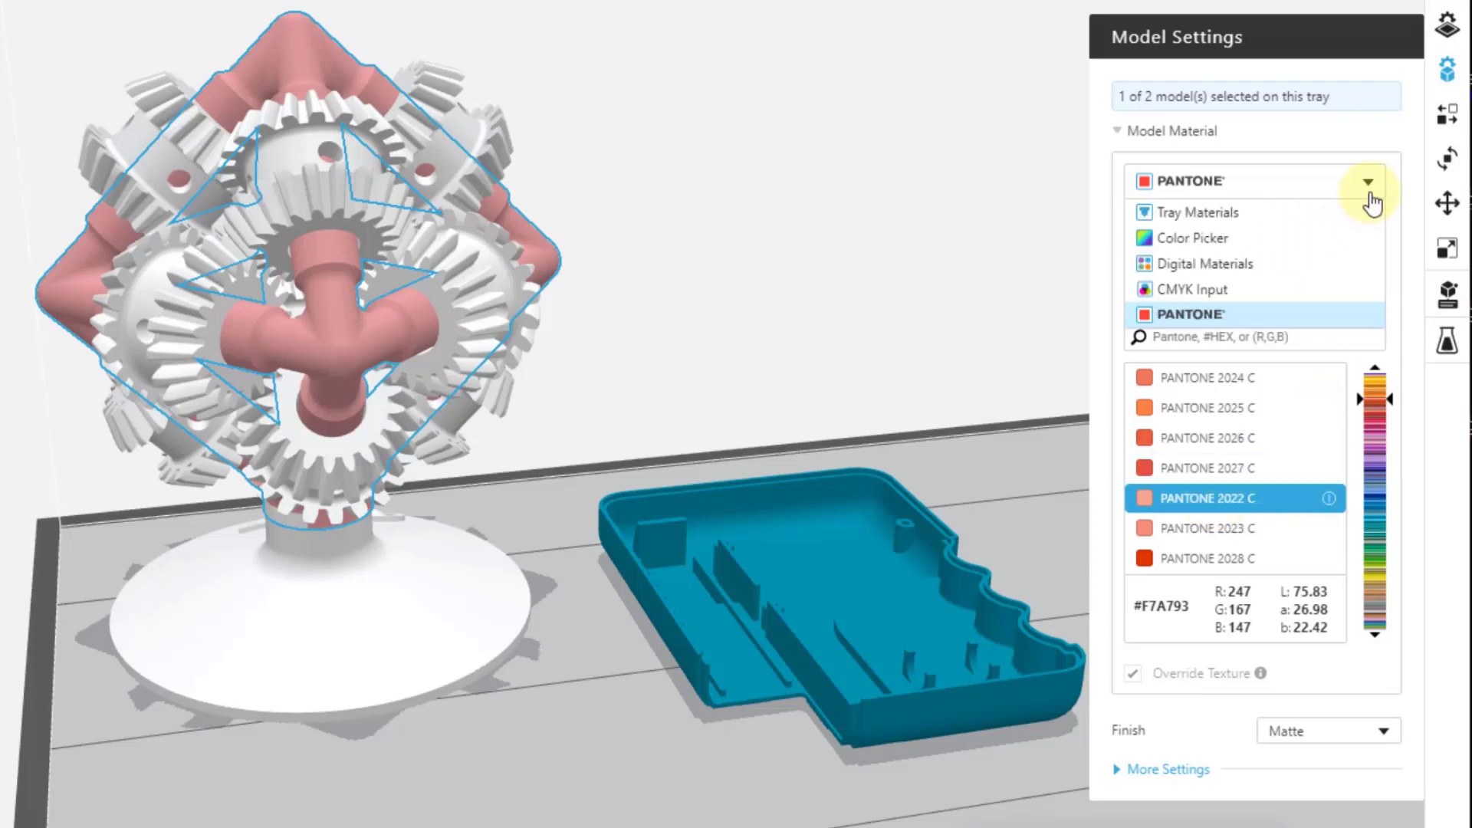